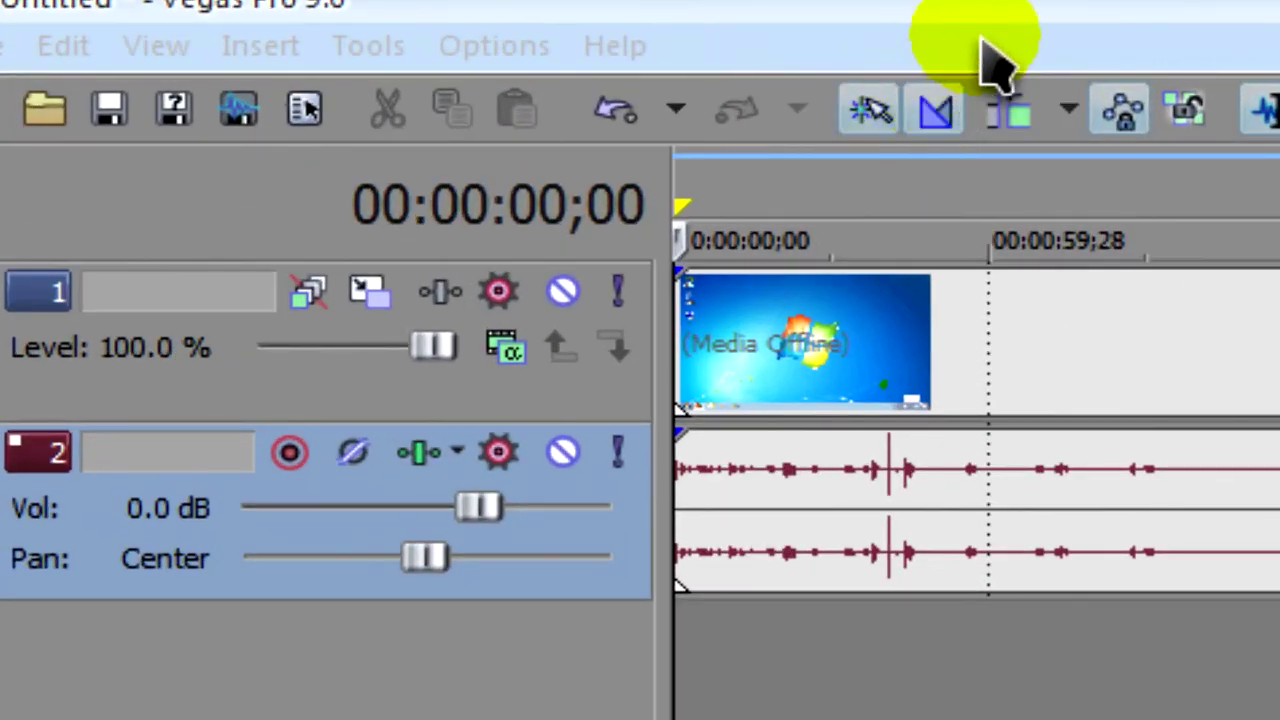
# Step: Open Preferences at the Audio tab's preferred audio editor field
pyautogui.click(514, 45)
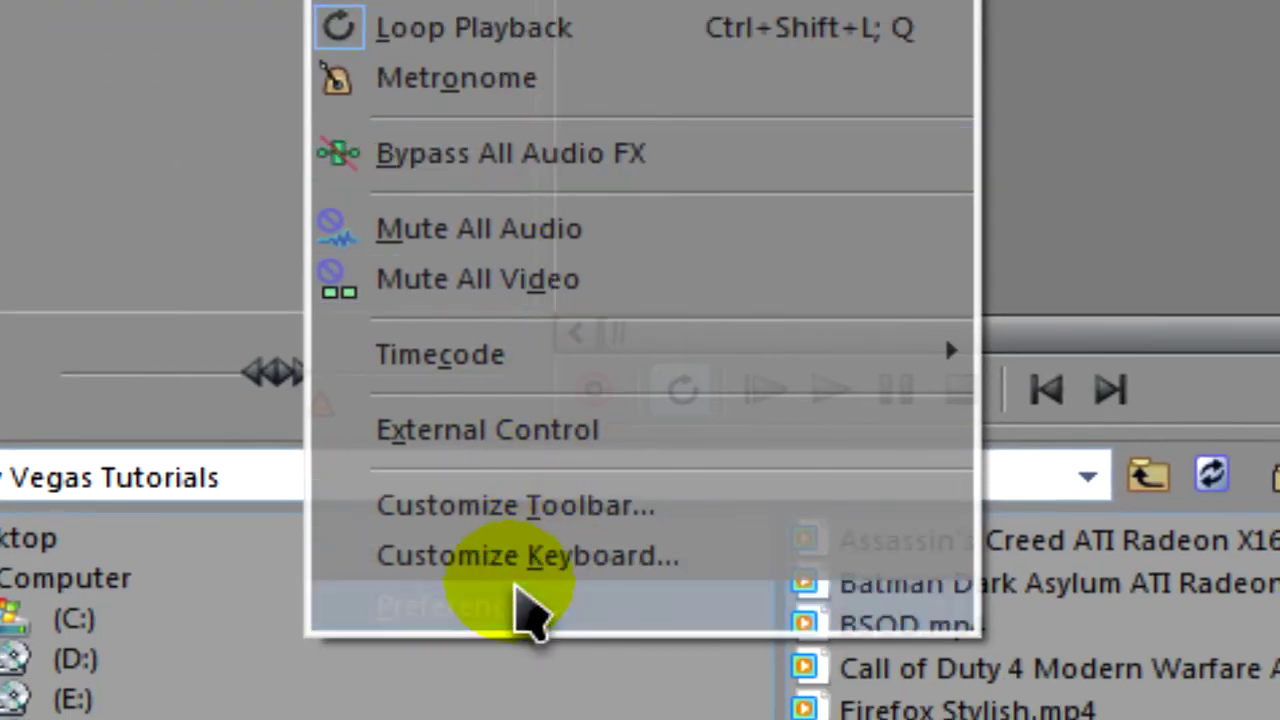
pyautogui.click(520, 600)
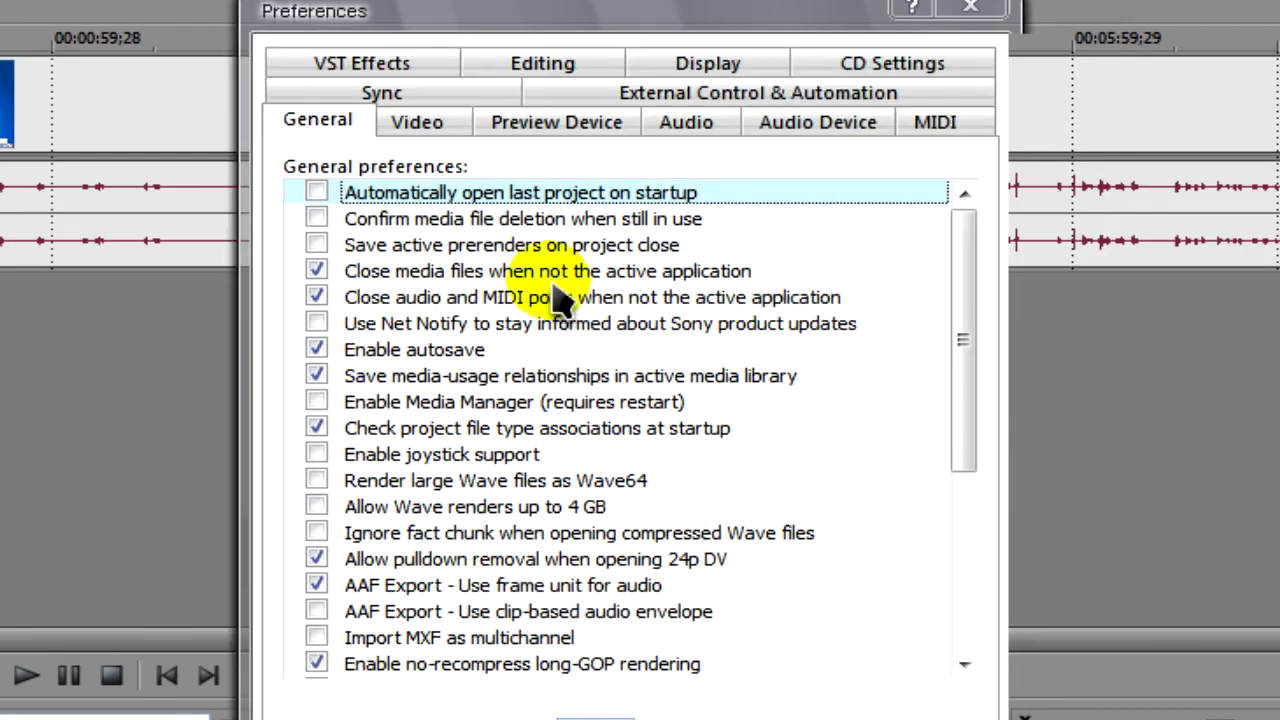
pyautogui.click(690, 130)
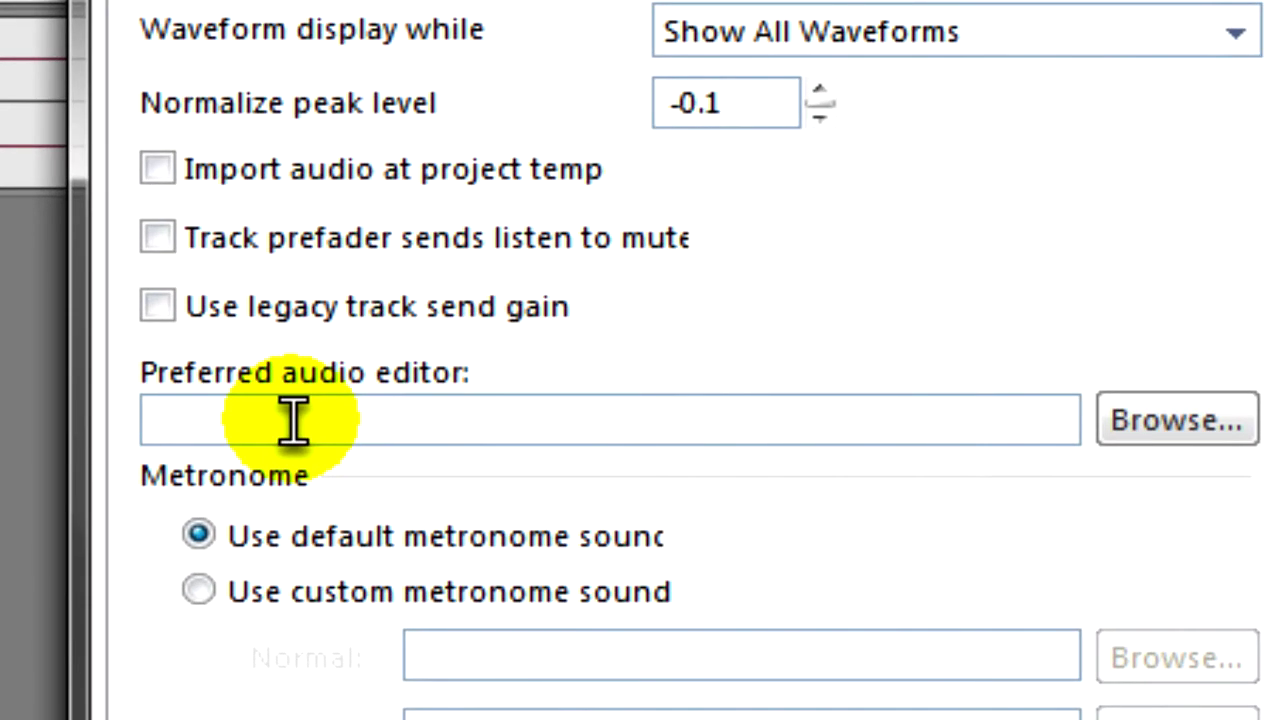
pyautogui.click(293, 420)
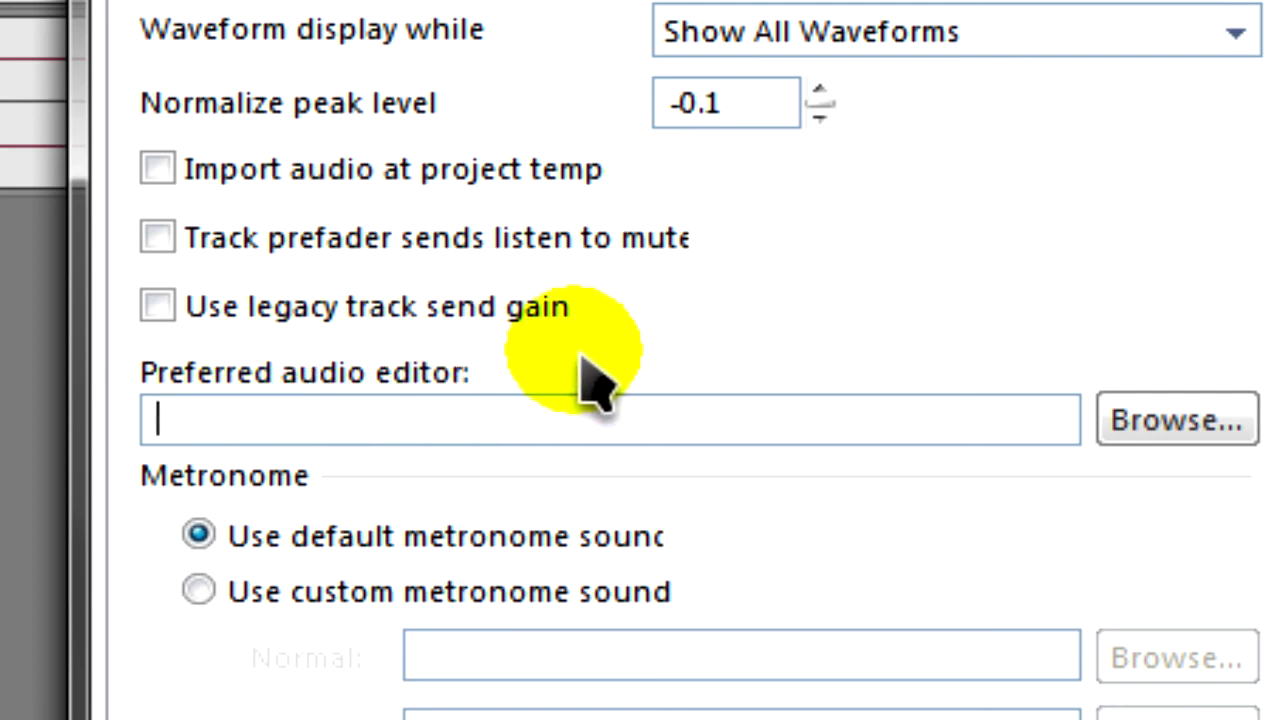
# Step: Set C:\Program Files\Audacity\audacity.exe as the preferred audio editor, then apply and close
pyautogui.click(1180, 420)
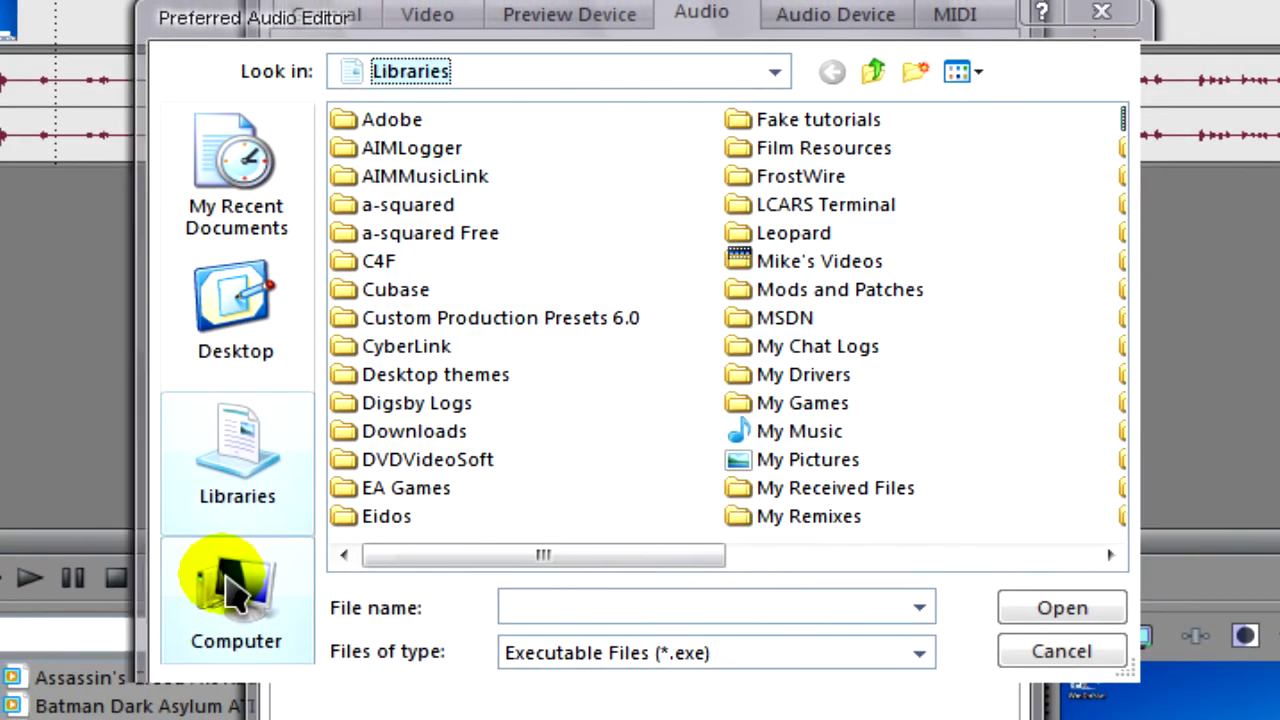
pyautogui.click(163, 688)
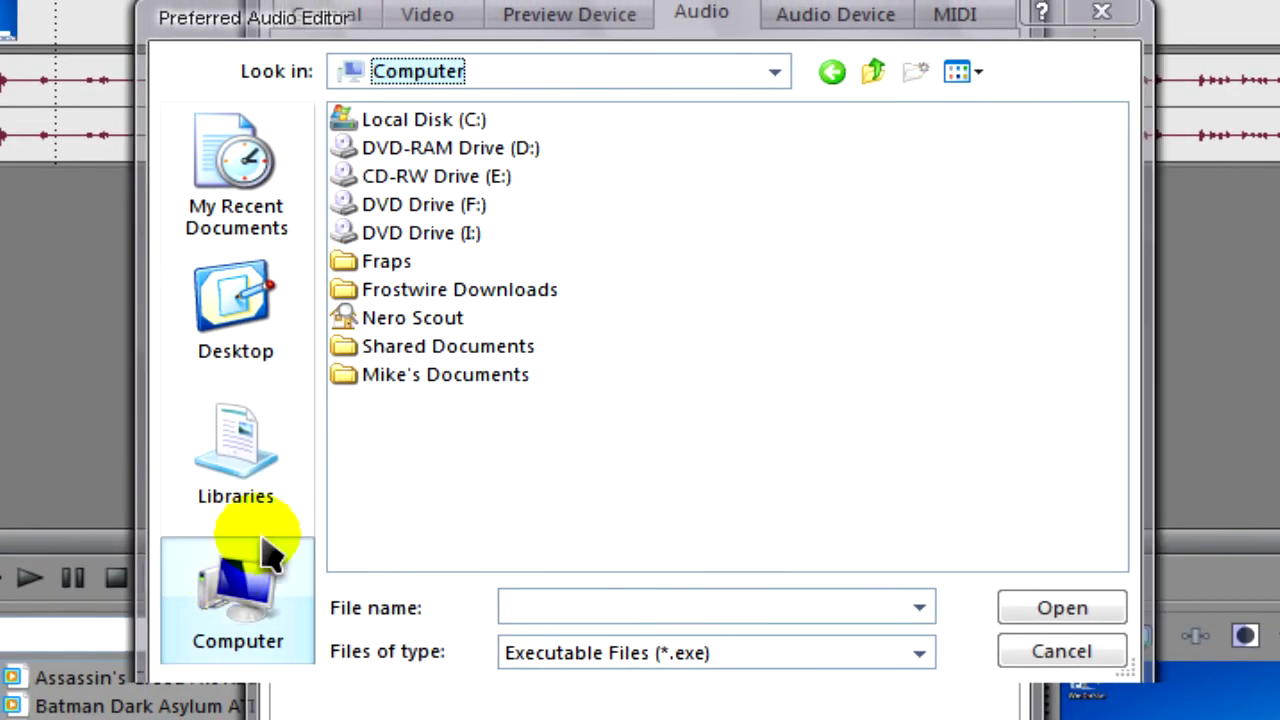
pyautogui.click(398, 130)
pyautogui.doubleClick(398, 130)
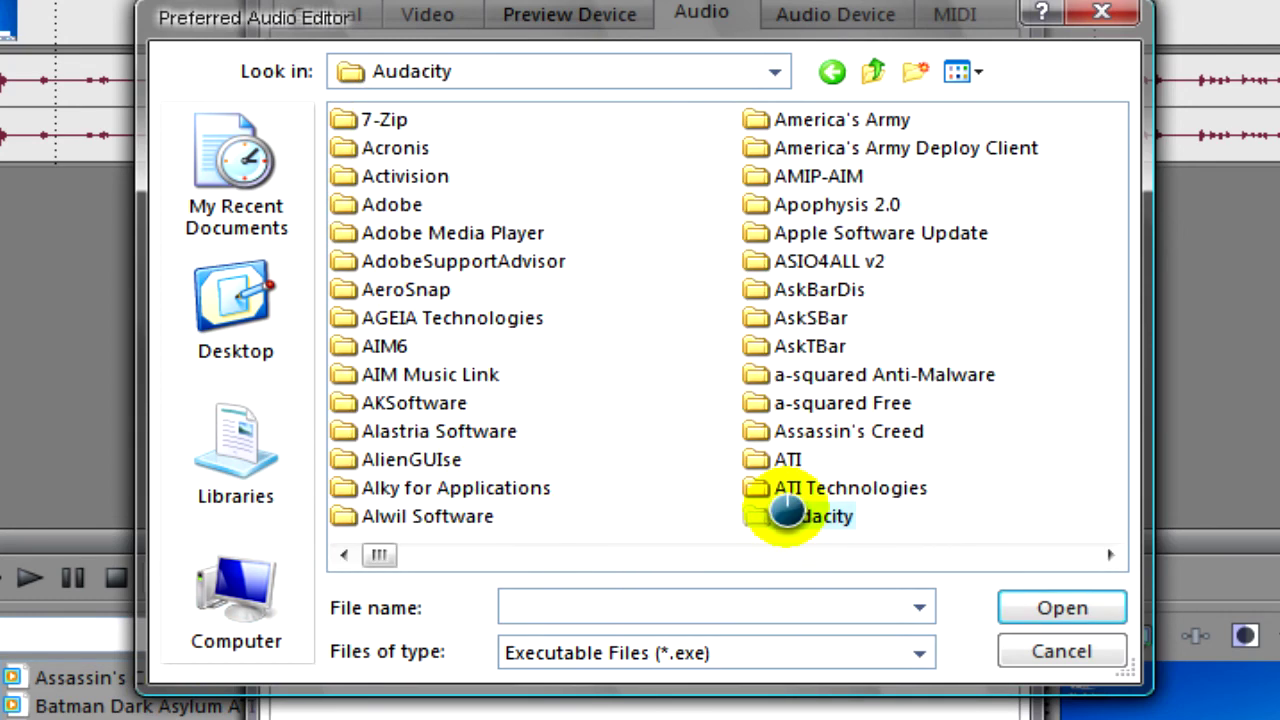
pyautogui.click(421, 208)
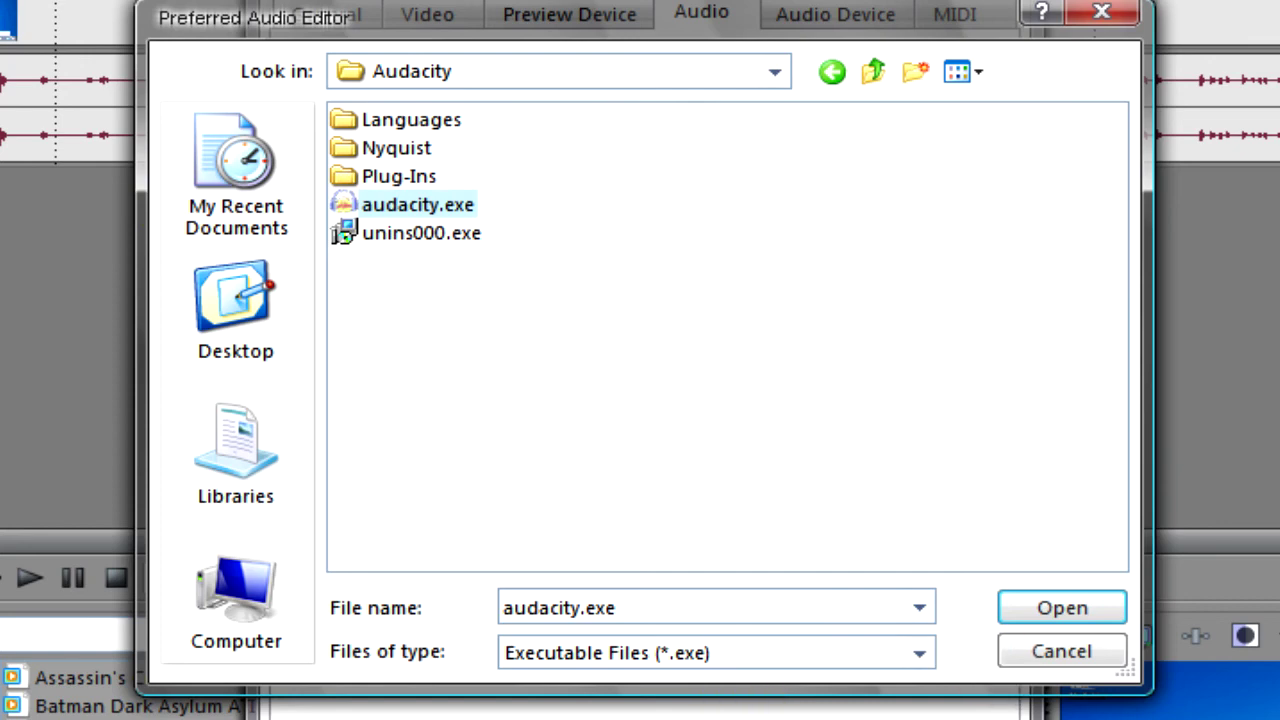
pyautogui.click(1092, 608)
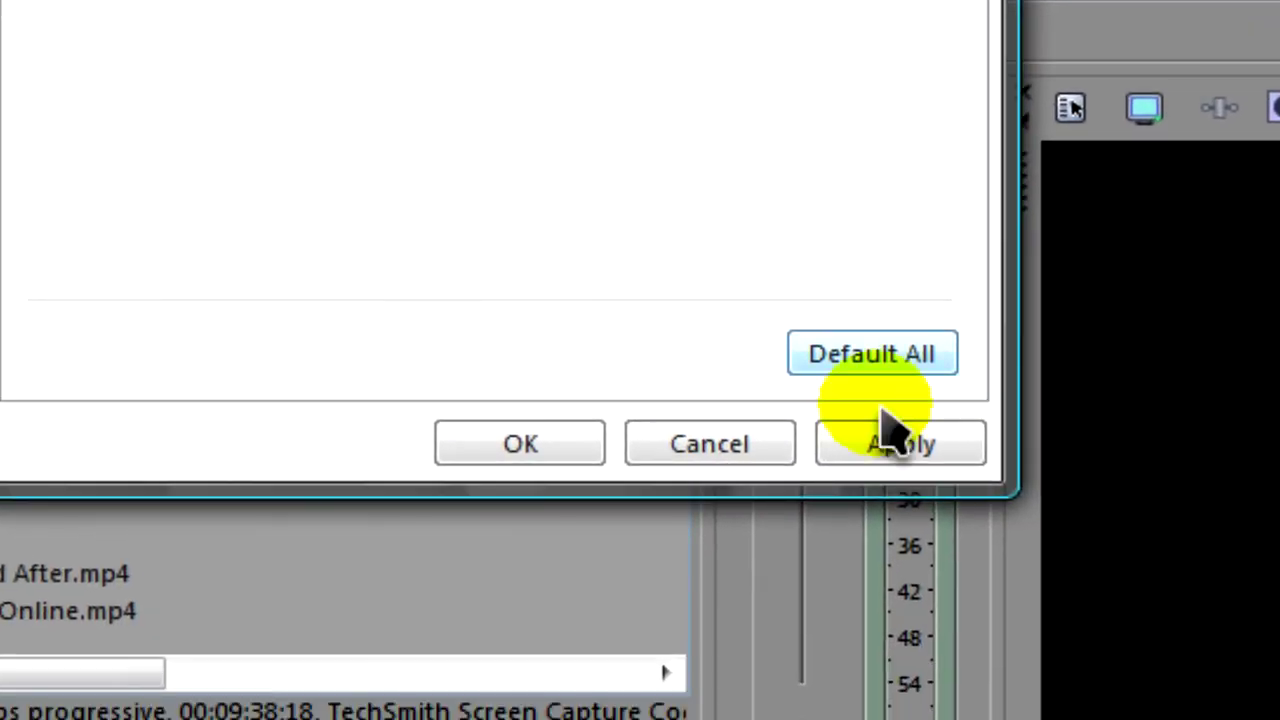
pyautogui.click(900, 445)
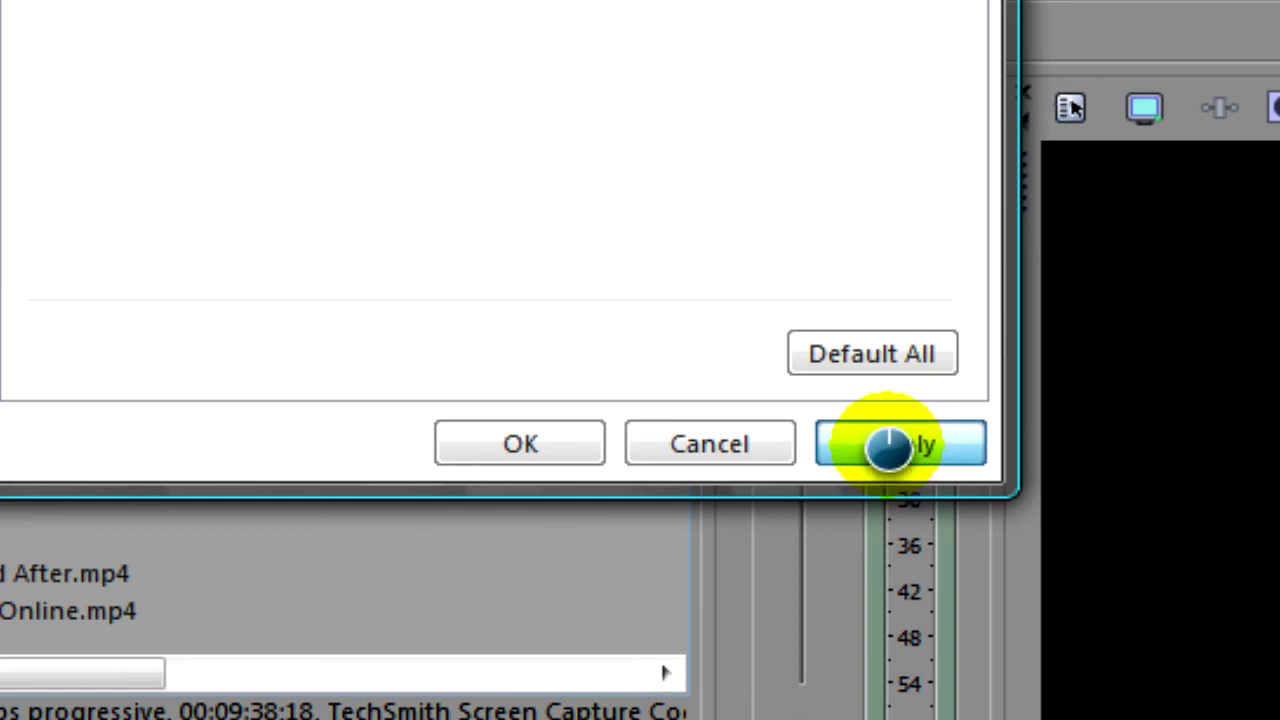
pyautogui.click(528, 443)
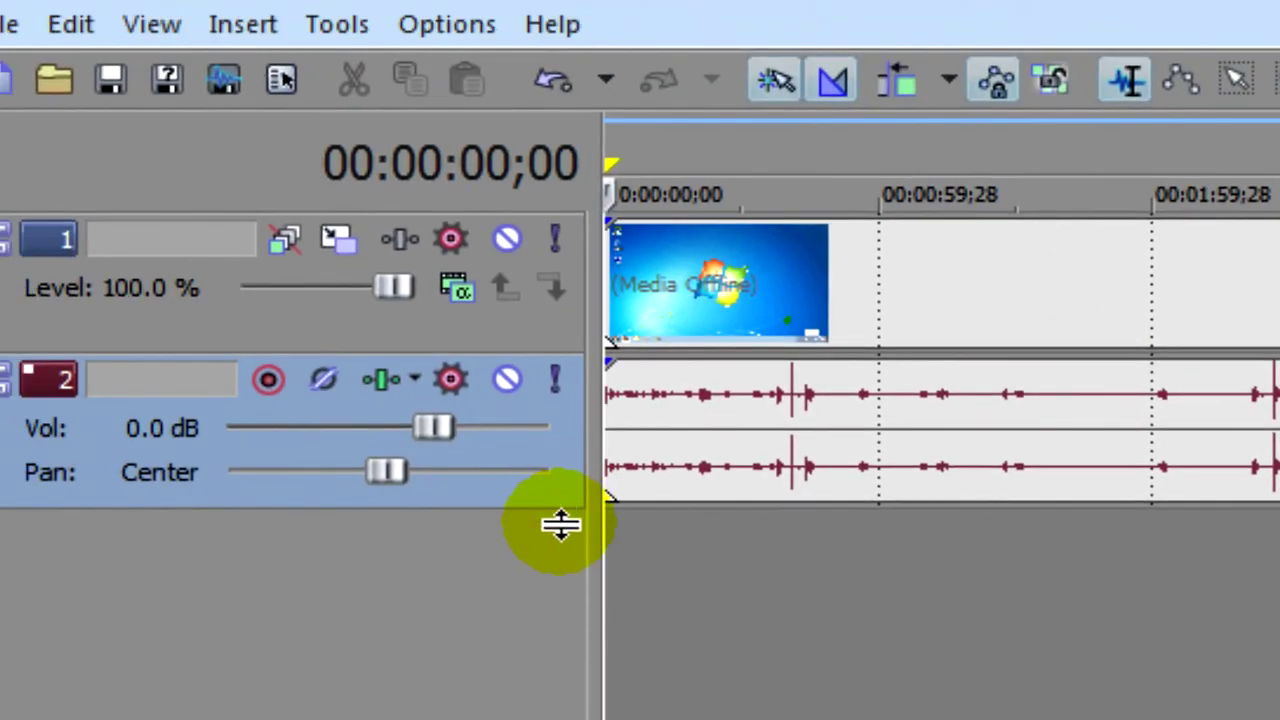
# Step: Make the audio track taller and move the playhead along the audio event
pyautogui.moveTo(350, 339); pyautogui.dragTo(347, 526)
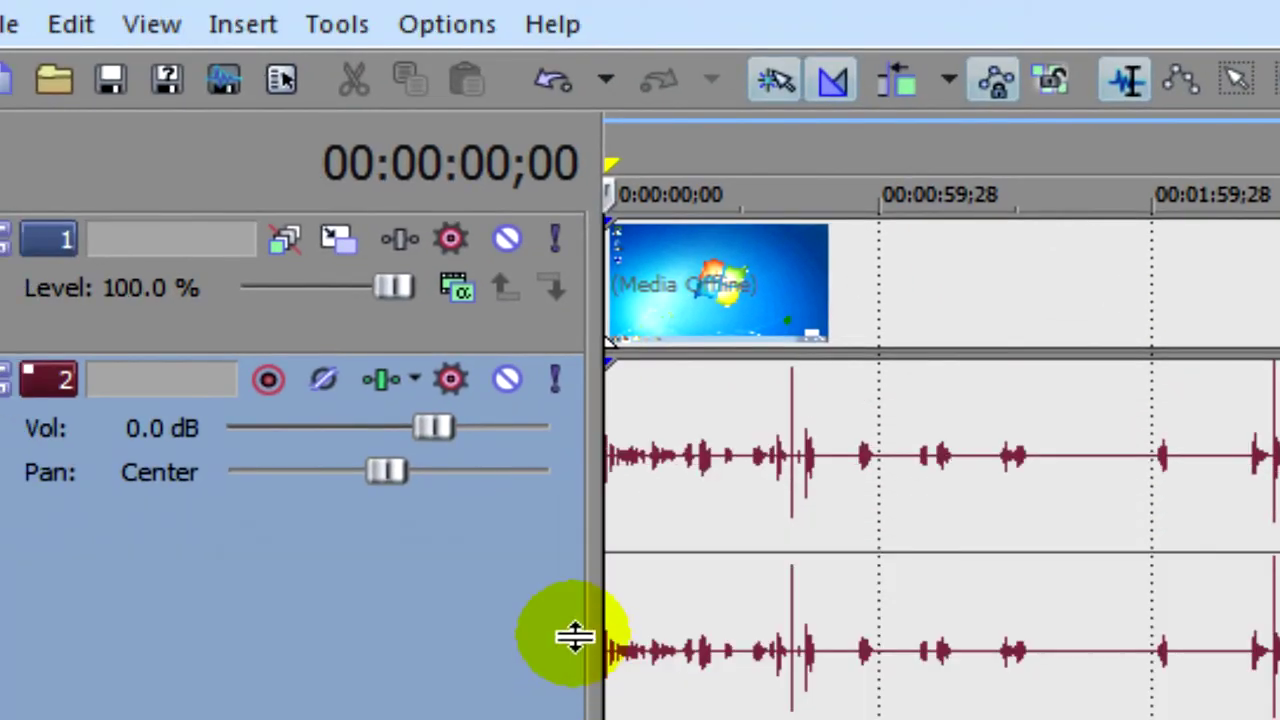
pyautogui.moveTo(610, 530); pyautogui.dragTo(586, 709)
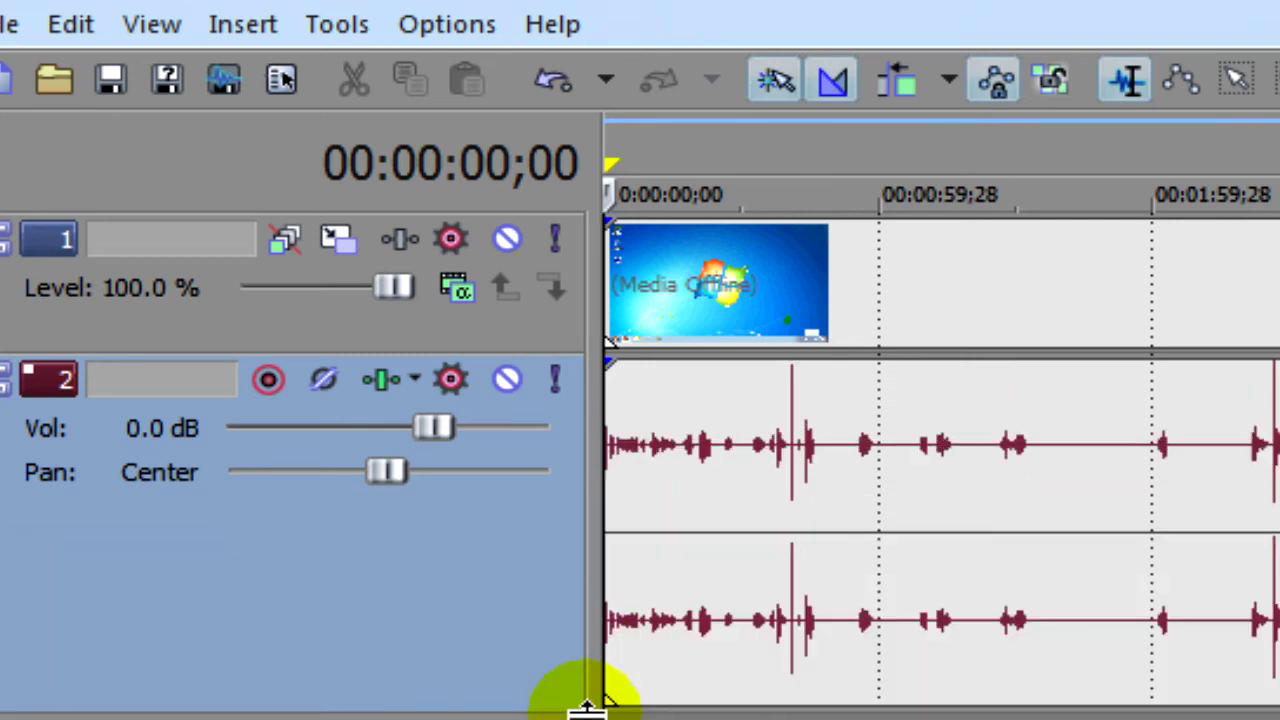
pyautogui.moveTo(591, 565); pyautogui.dragTo(600, 700)
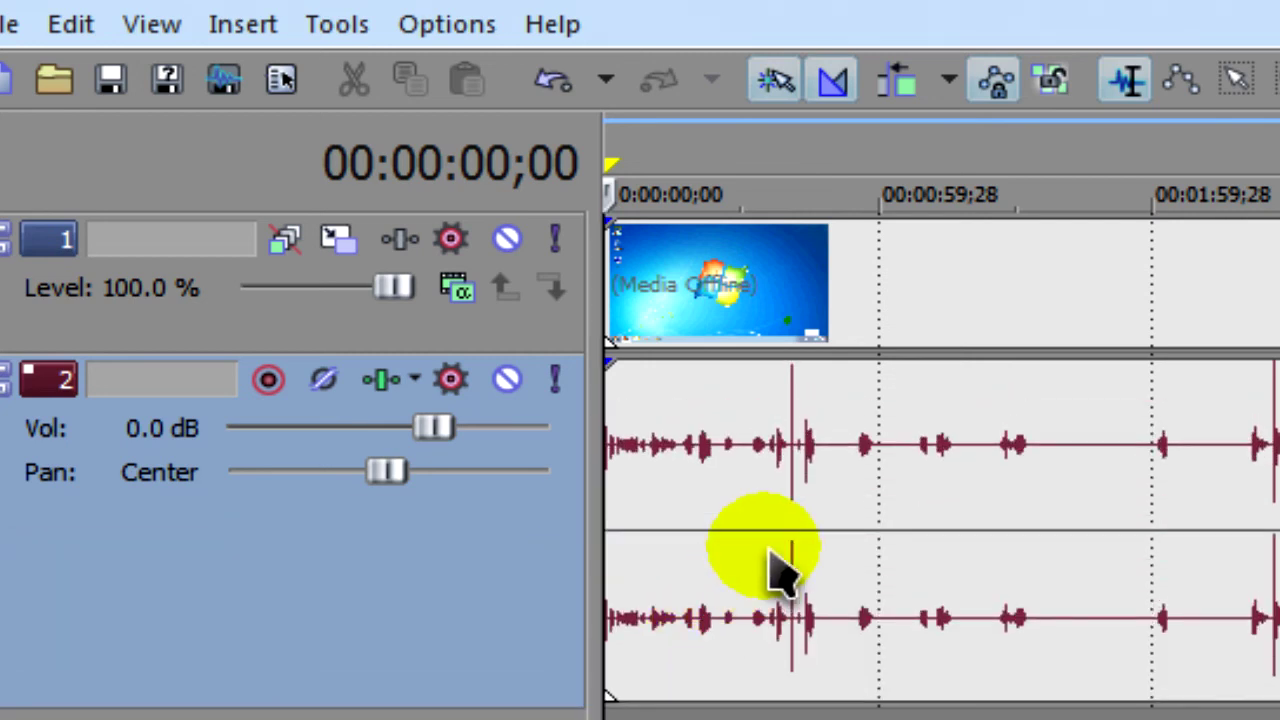
pyautogui.click(767, 566)
pyautogui.click(920, 712)
pyautogui.click(1117, 712)
pyautogui.press('End')
pyautogui.click(897, 590)
# Step: Open a copy of the audio event in Audacity as Smart Defrag 1 Take 2.wav
pyautogui.click(1279, 508)
pyautogui.rightClick(1279, 485)
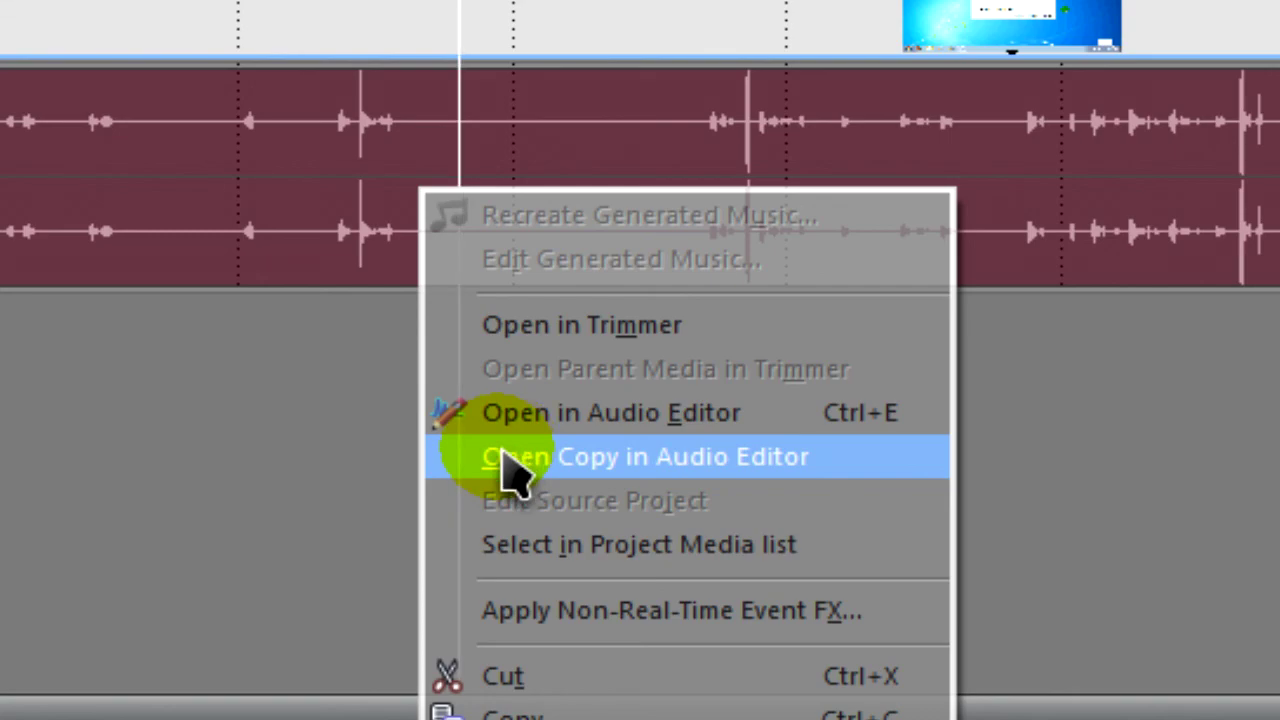
pyautogui.click(510, 470)
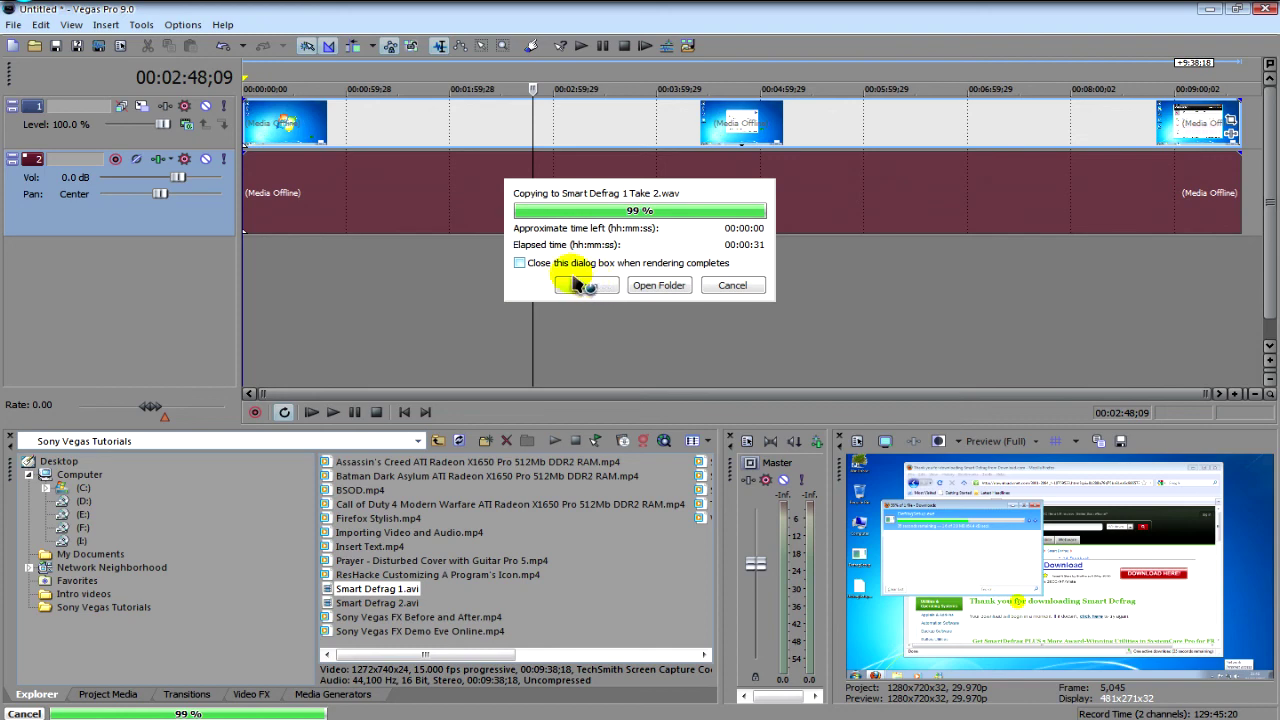
pyautogui.click(578, 284)
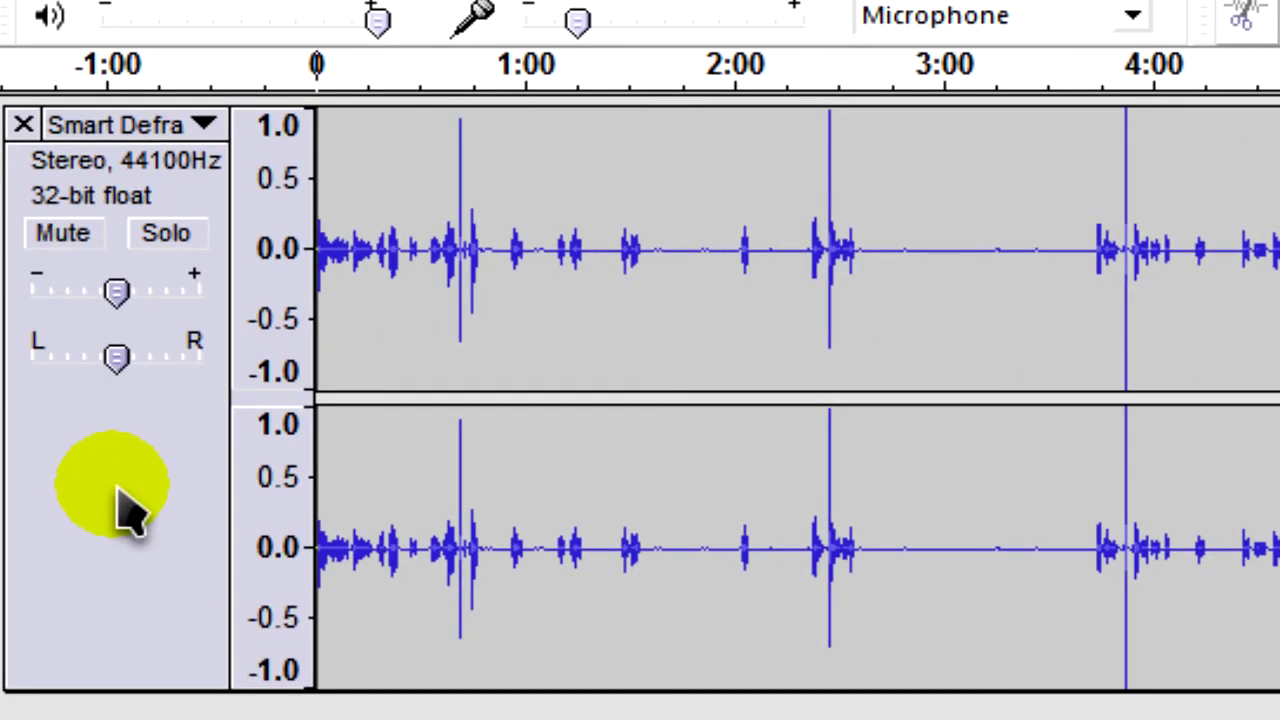
# Step: Select the entire stereo track and amplify it by 4.1 dB with clipping allowed
pyautogui.click(118, 494)
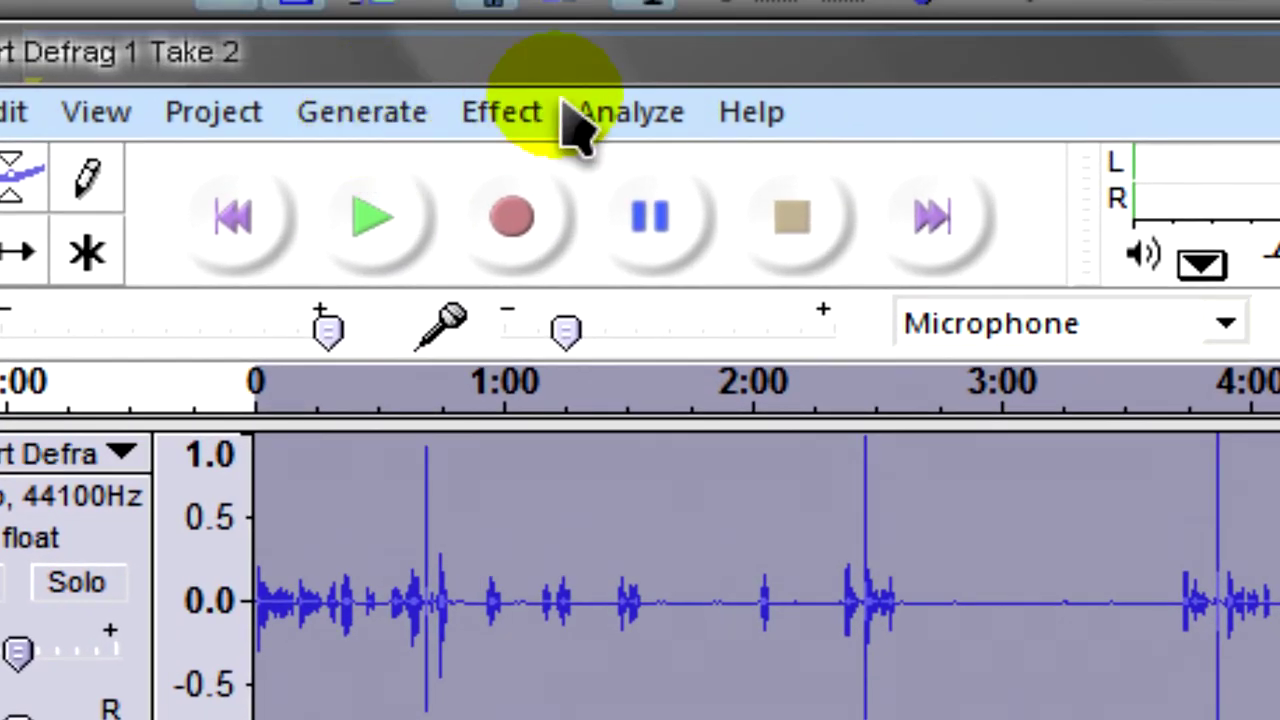
pyautogui.click(552, 107)
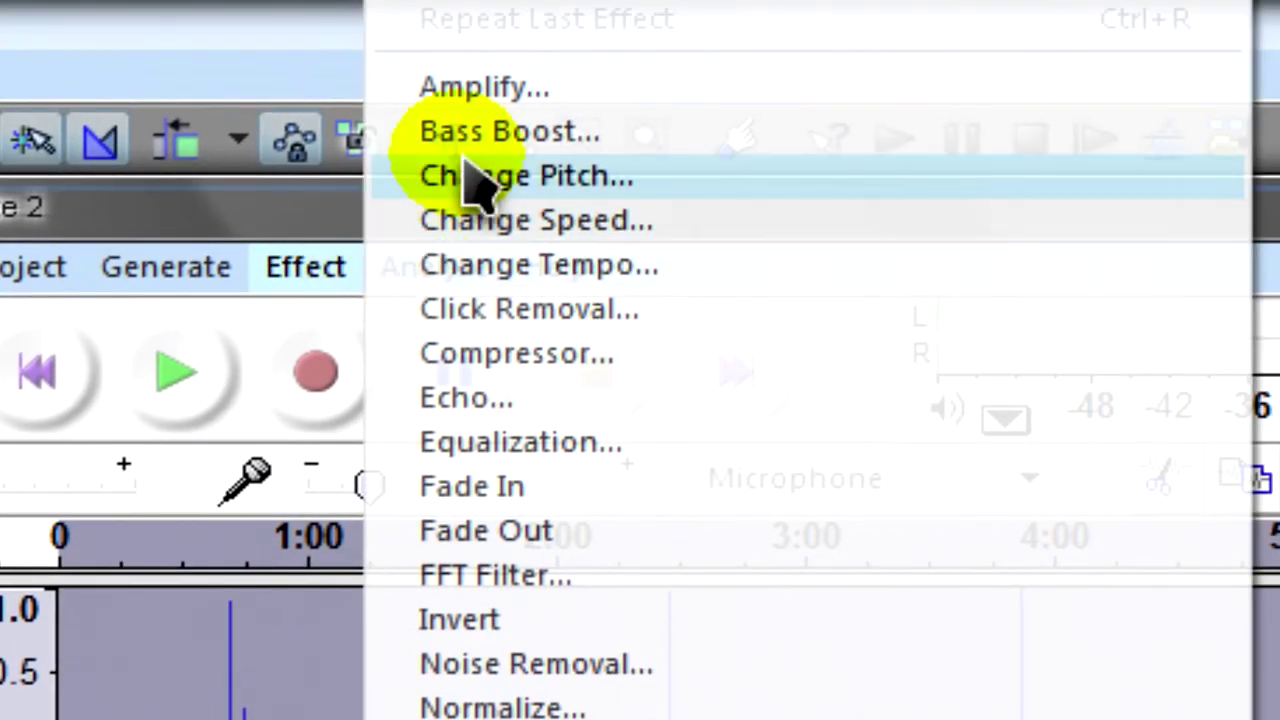
pyautogui.click(502, 98)
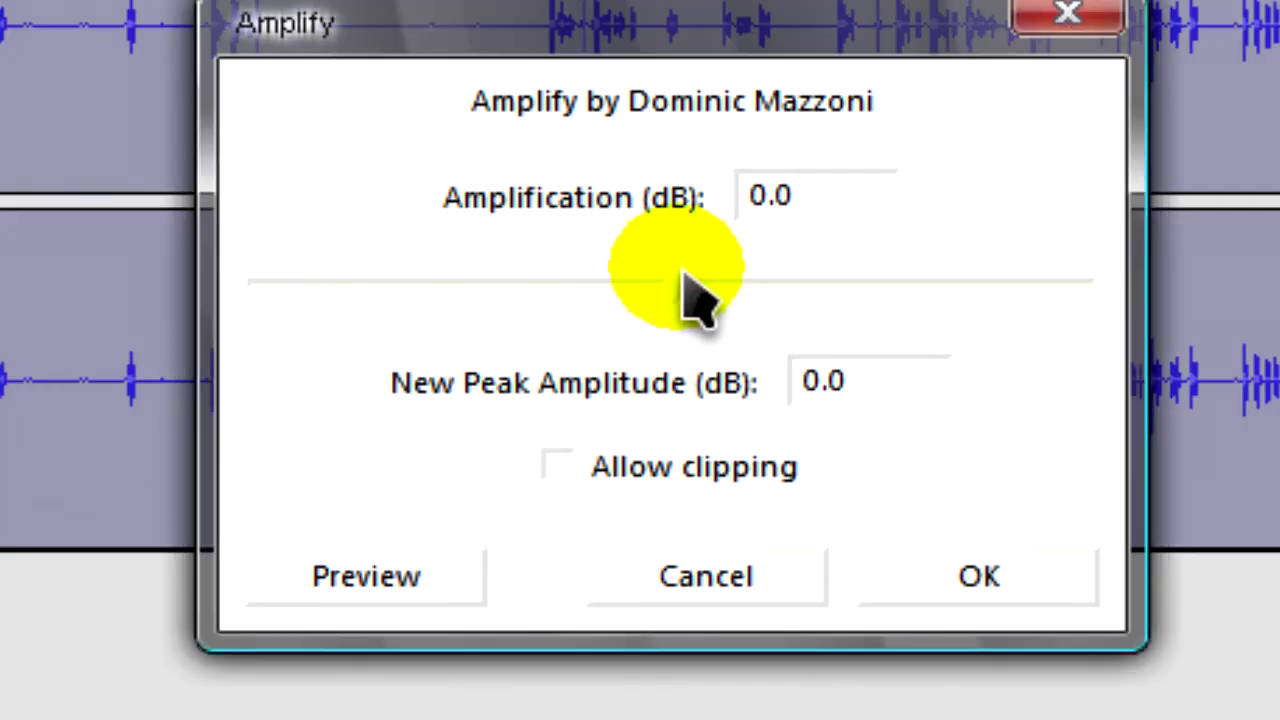
pyautogui.moveTo(686, 294); pyautogui.dragTo(757, 309)
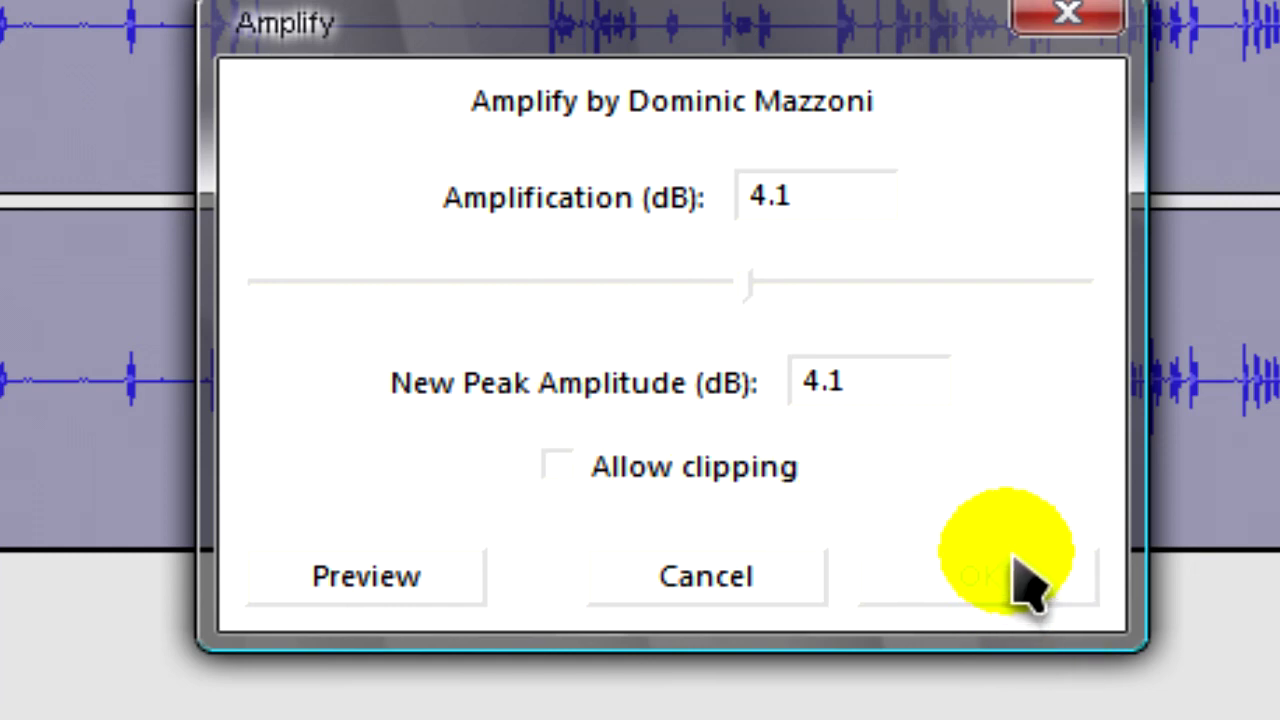
pyautogui.click(566, 472)
pyautogui.click(572, 474)
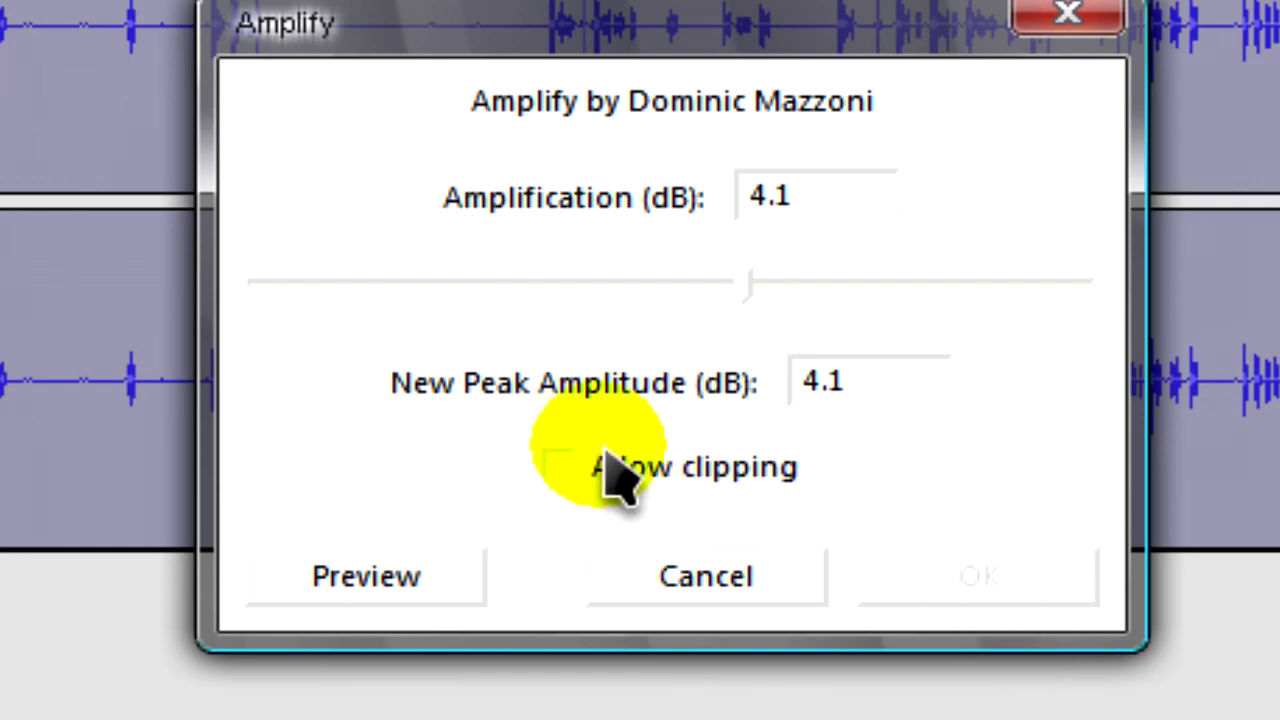
pyautogui.click(564, 474)
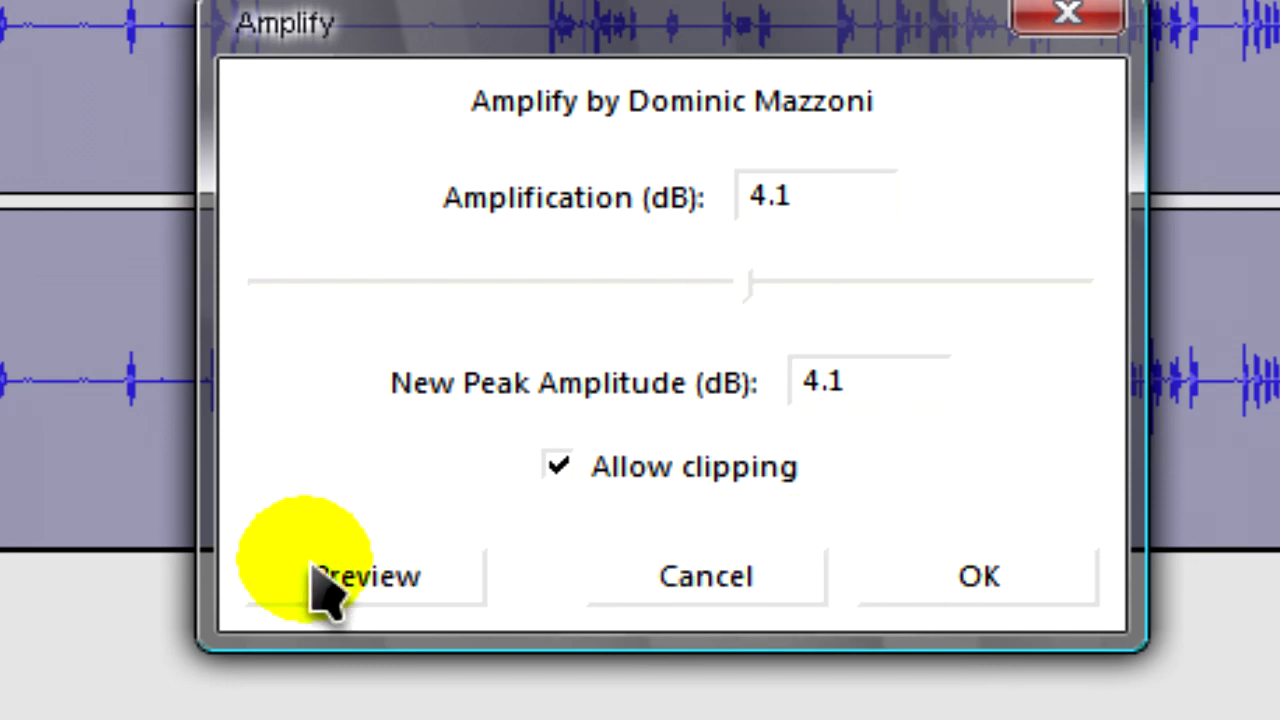
pyautogui.click(990, 590)
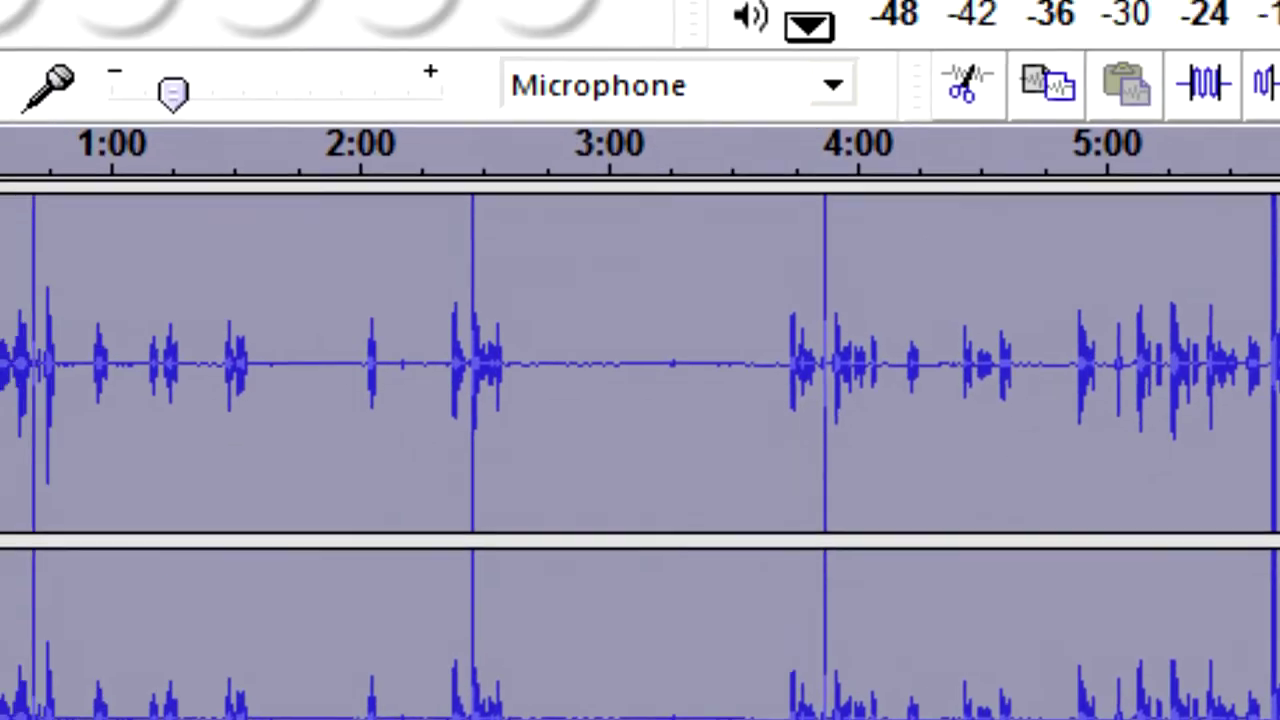
# Step: Apply a 12 dB bass boost at 200 Hz and play the audio back
pyautogui.click(349, 212)
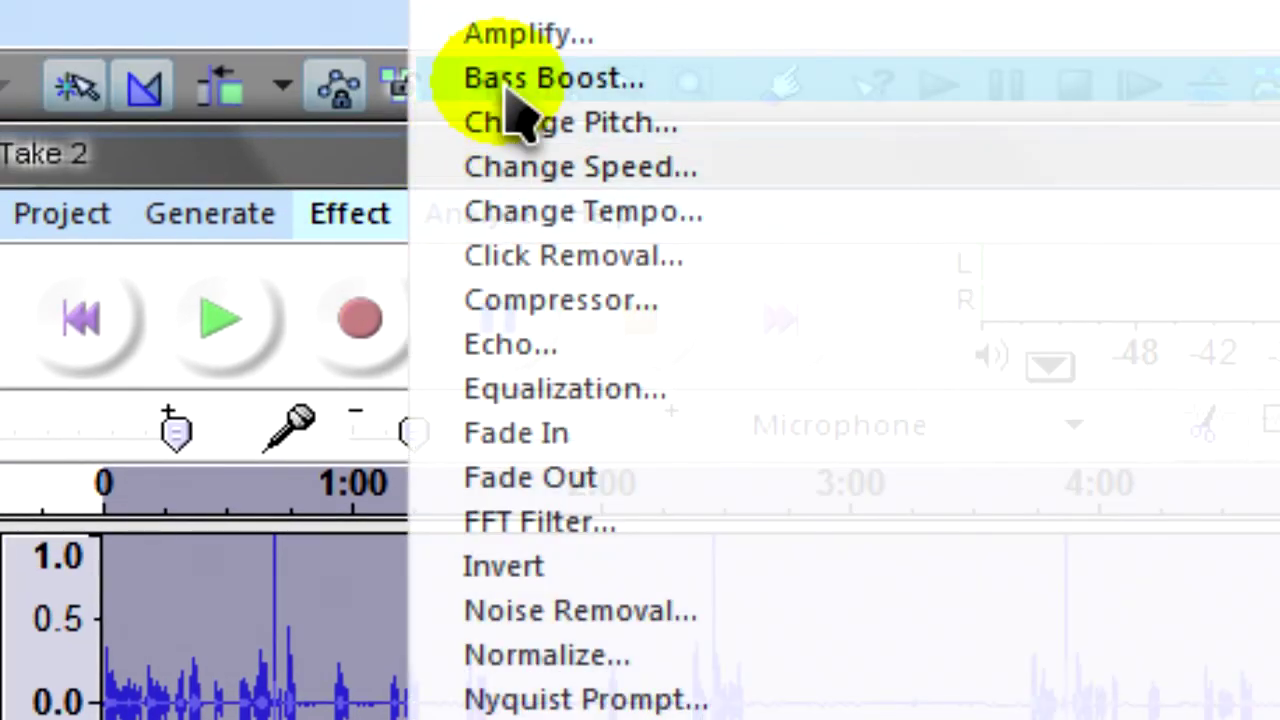
pyautogui.press('Escape')
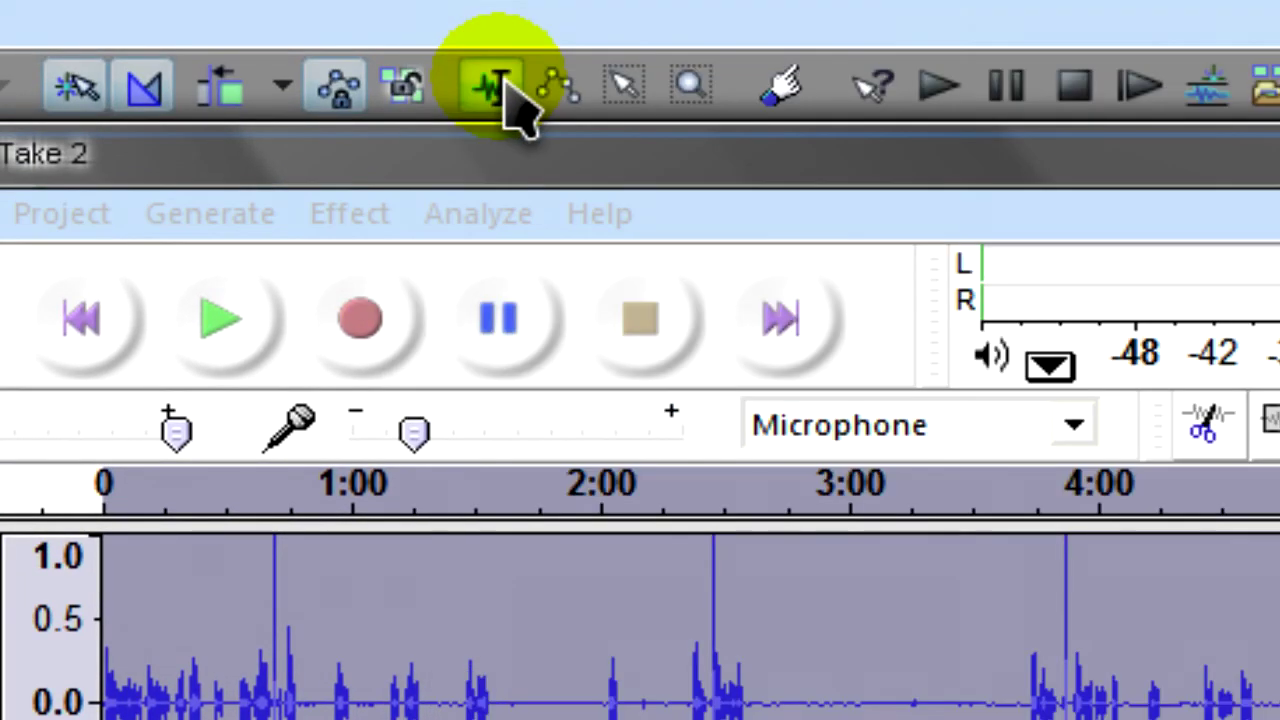
pyautogui.click(494, 86)
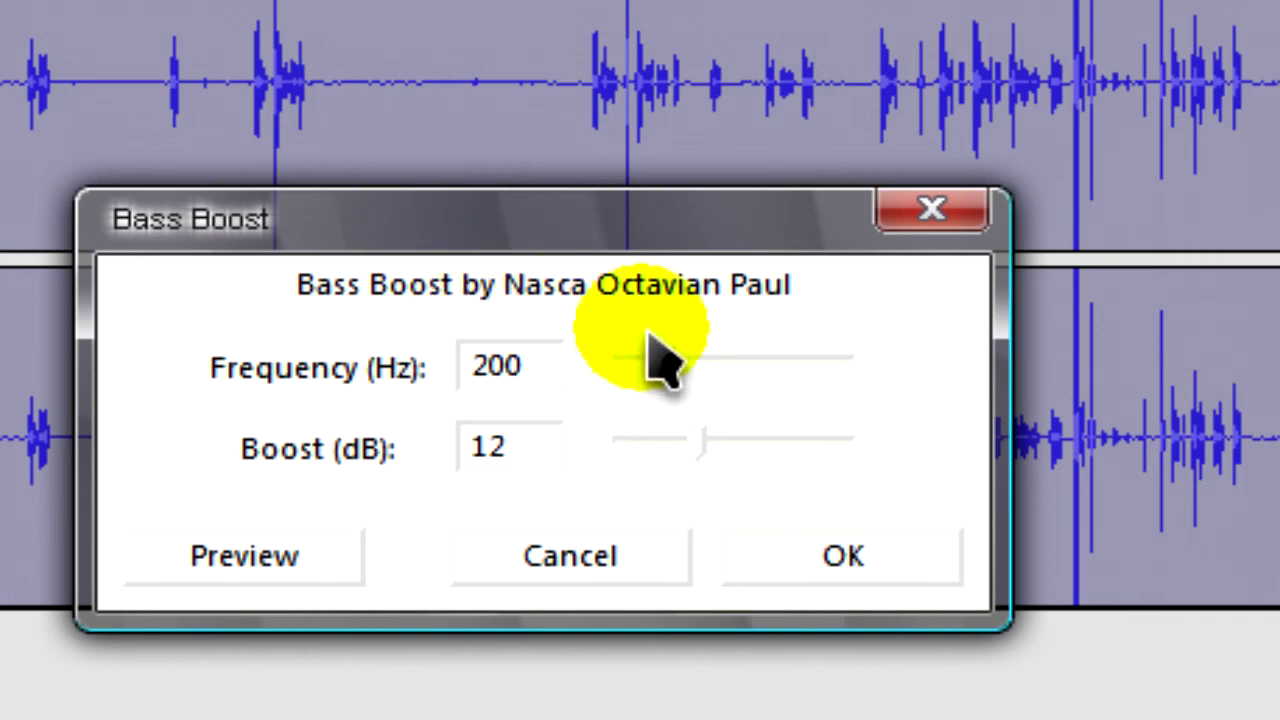
pyautogui.click(830, 557)
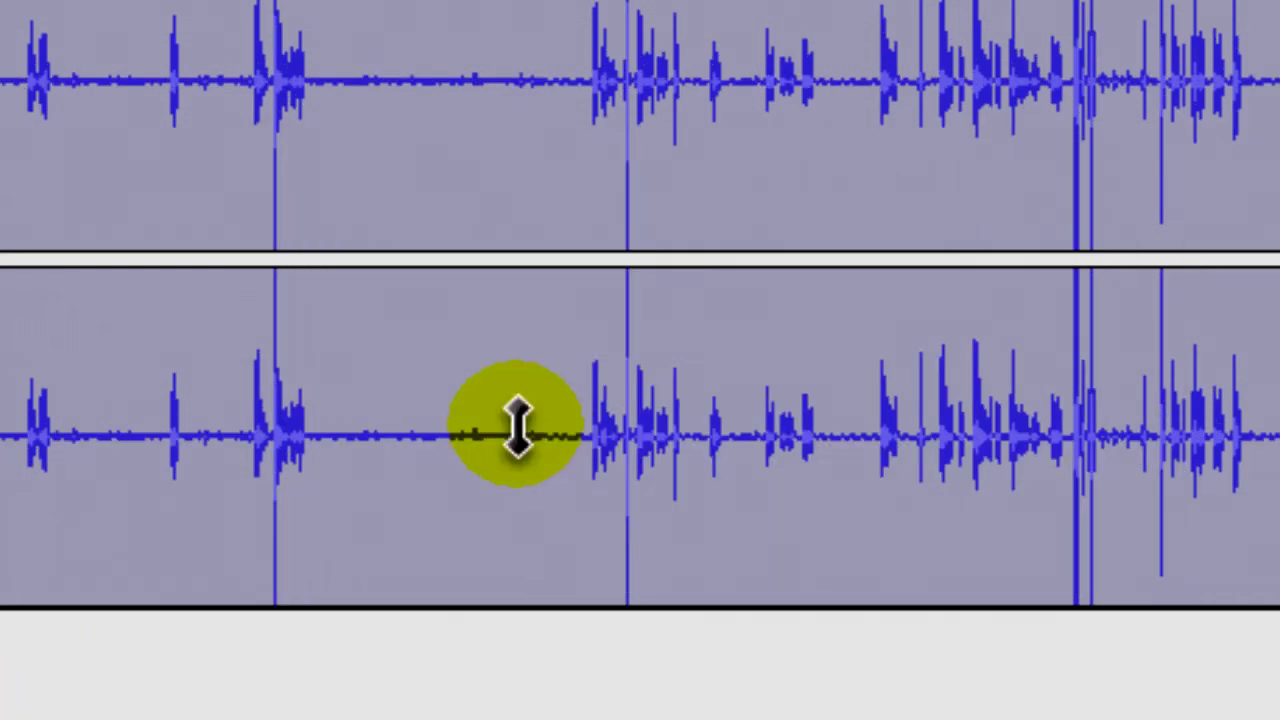
pyautogui.click(275, 165)
pyautogui.press('space')
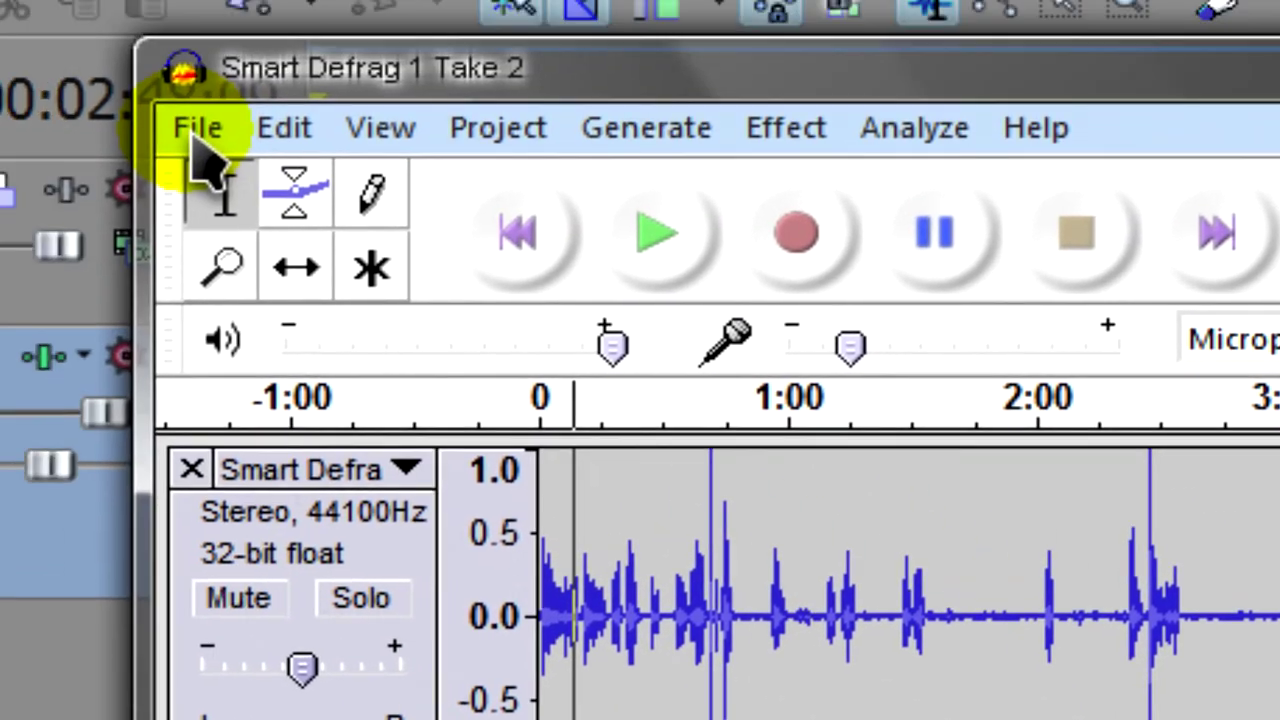
# Step: Export the audio to the Desktop as Smart Defrag 1 Take 2.mp3 with blank ID3 tags
pyautogui.click(197, 126)
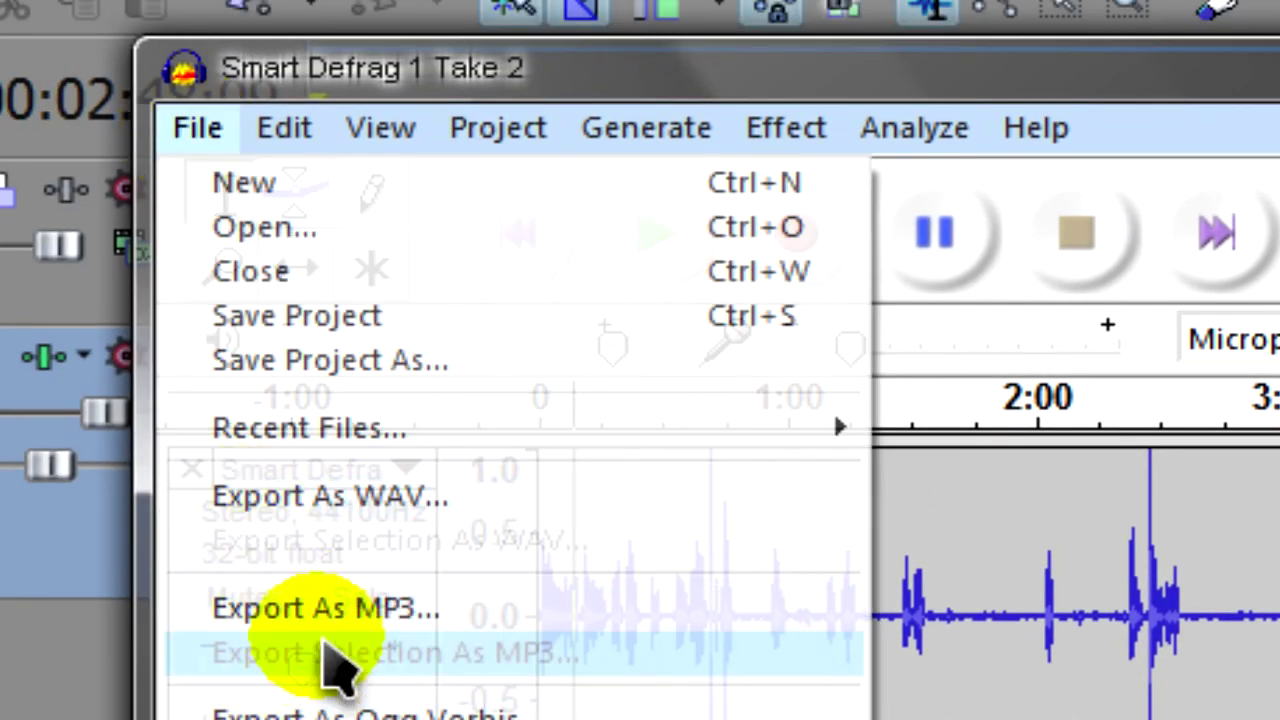
pyautogui.click(335, 625)
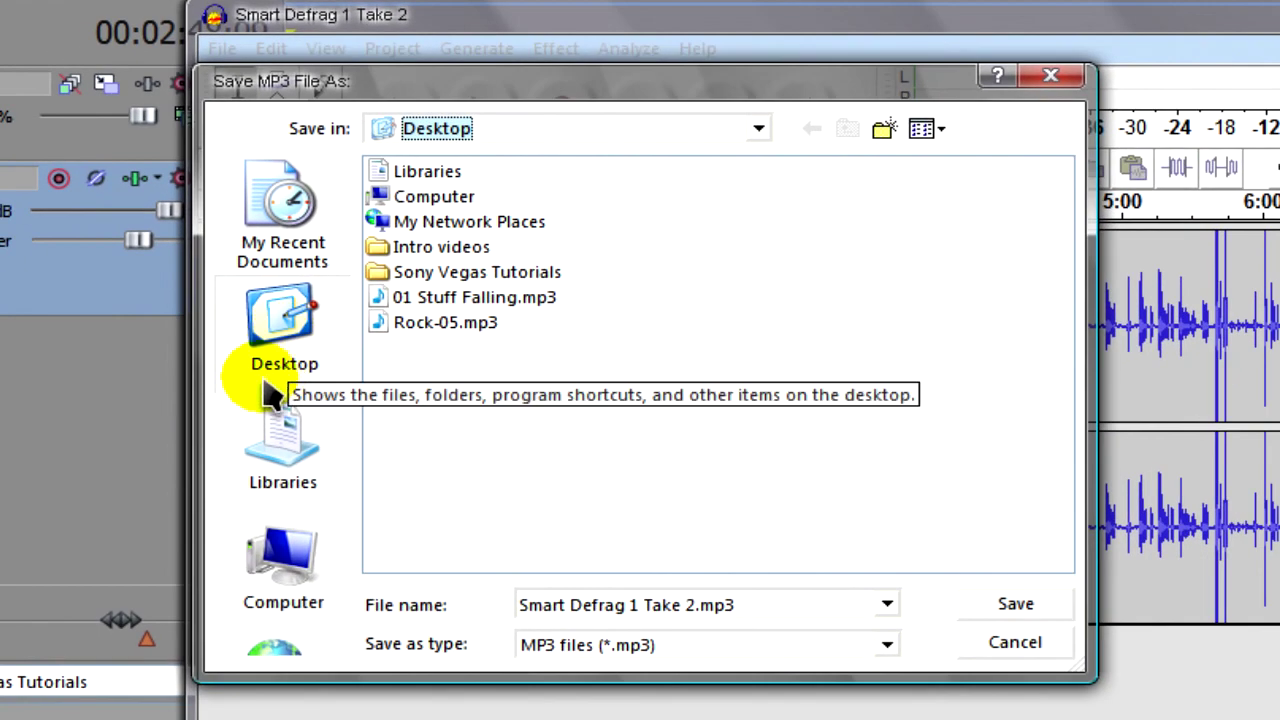
pyautogui.click(588, 652)
pyautogui.click(593, 655)
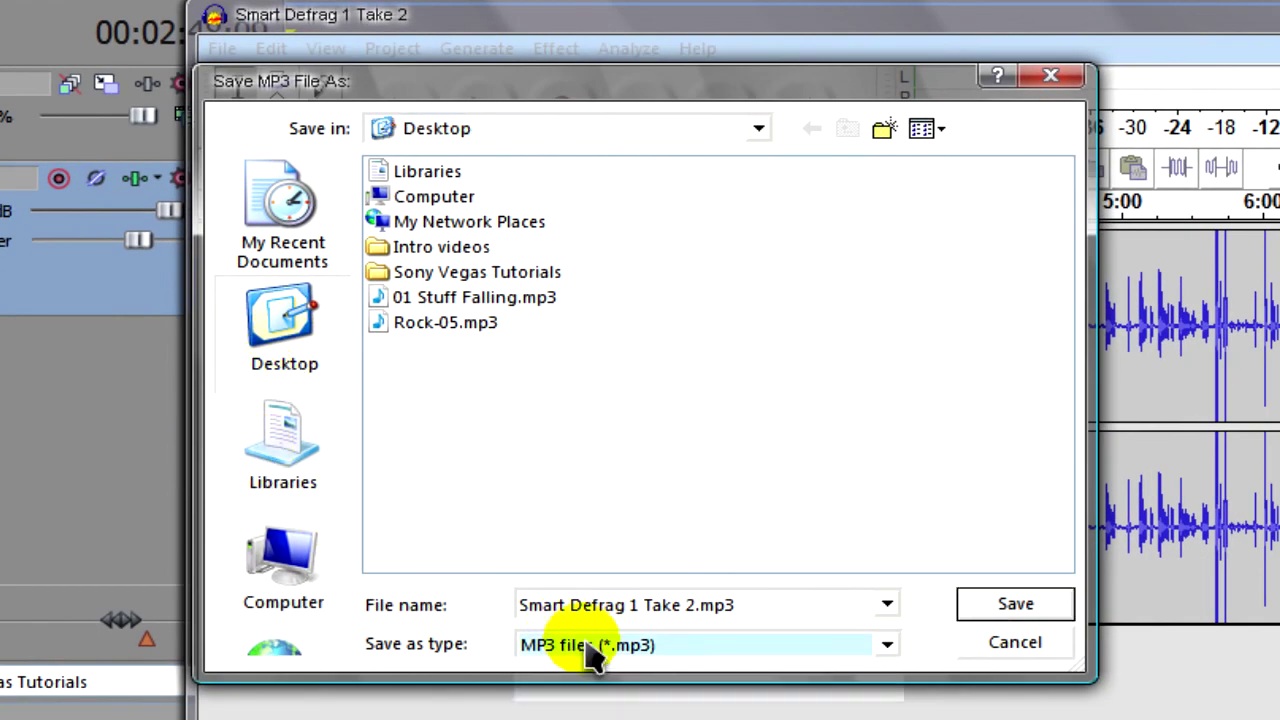
pyautogui.click(775, 606)
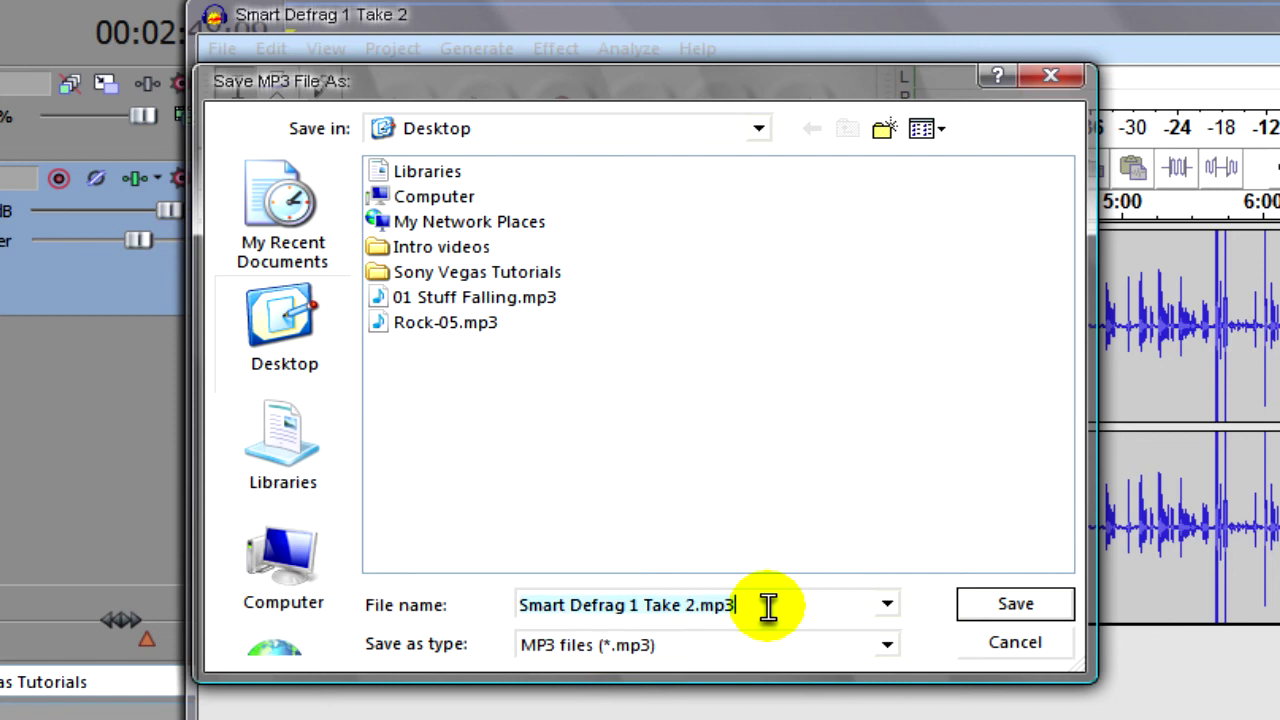
pyautogui.click(597, 655)
pyautogui.click(594, 651)
pyautogui.click(568, 652)
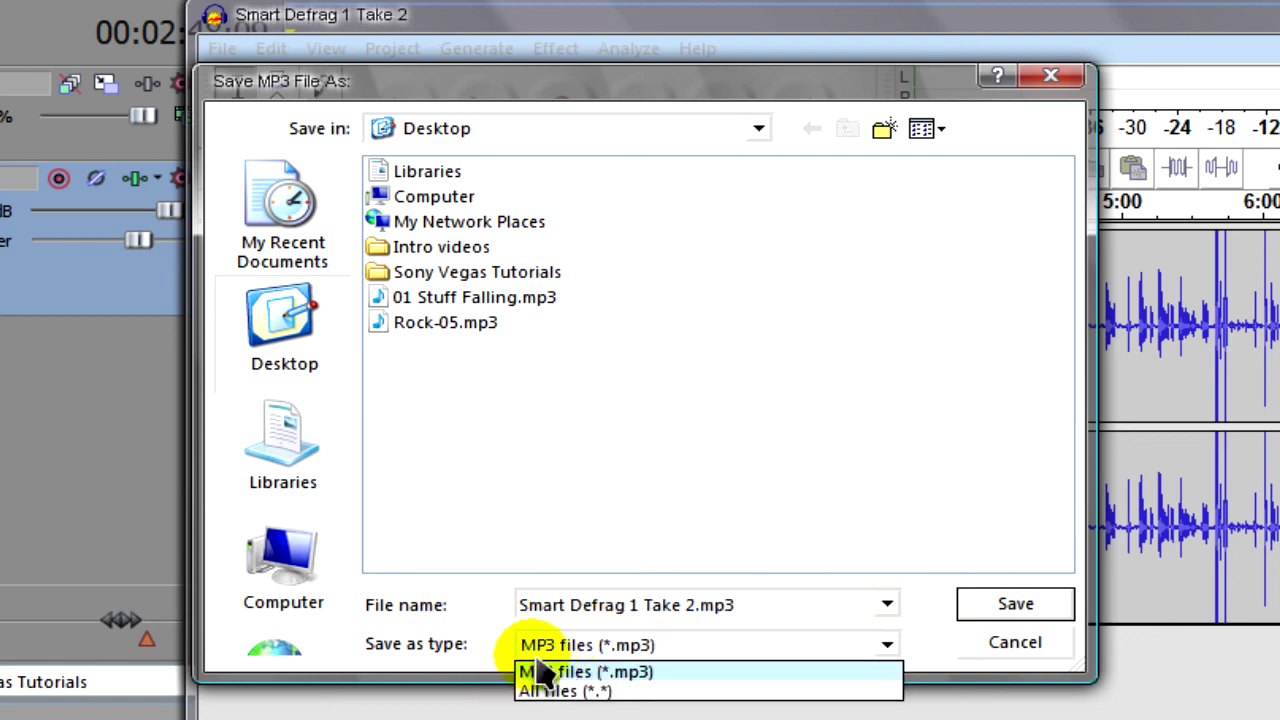
pyautogui.click(551, 673)
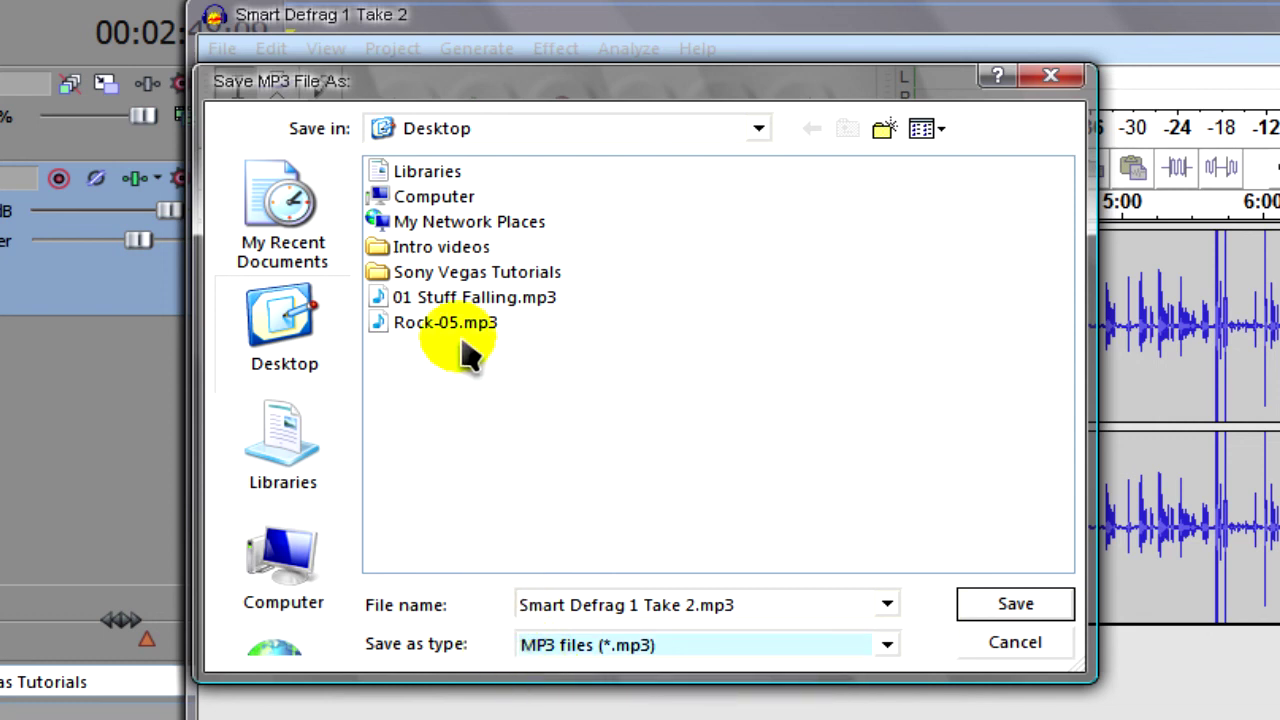
pyautogui.click(1030, 603)
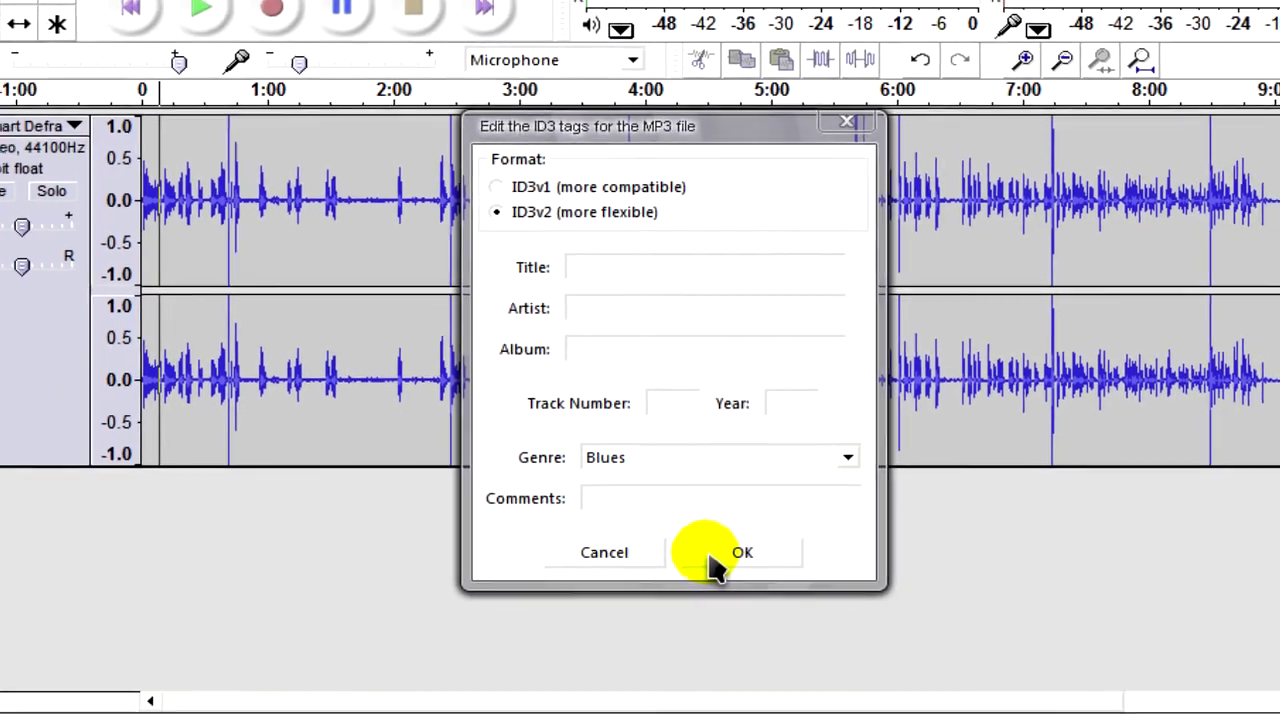
pyautogui.click(728, 592)
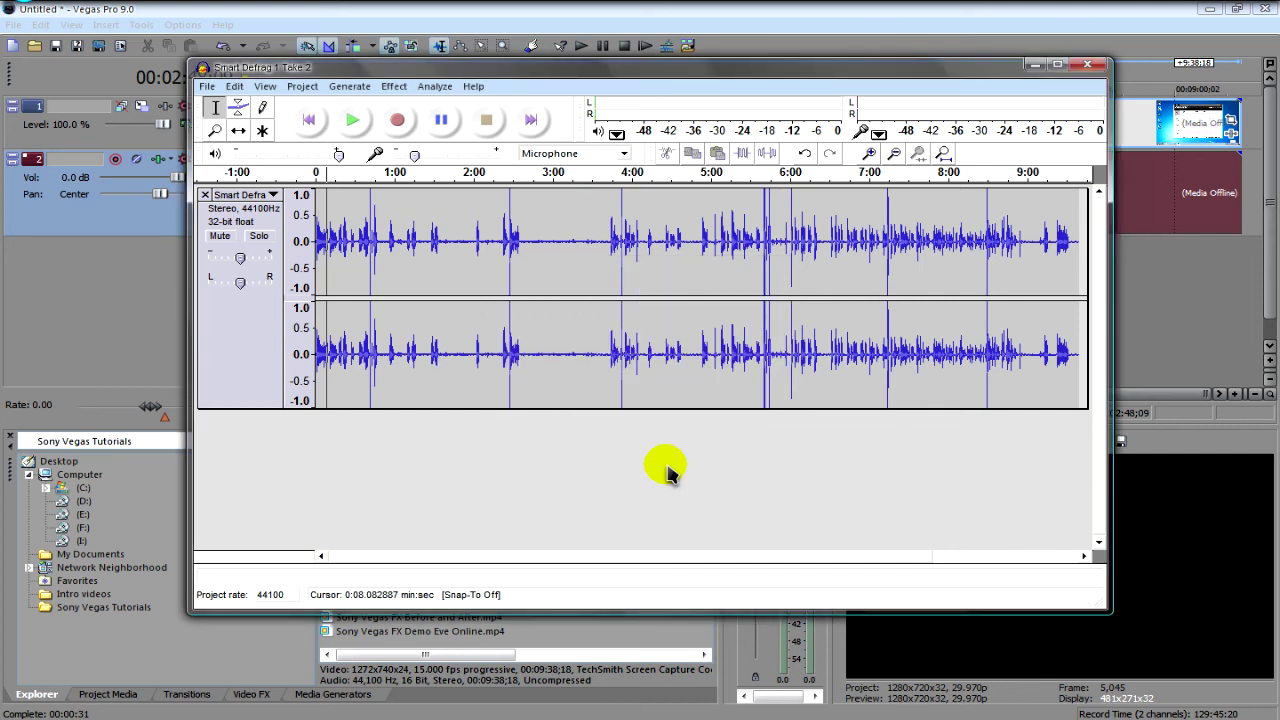
# Step: Close Audacity and decline to save the project changes
pyautogui.click(1102, 66)
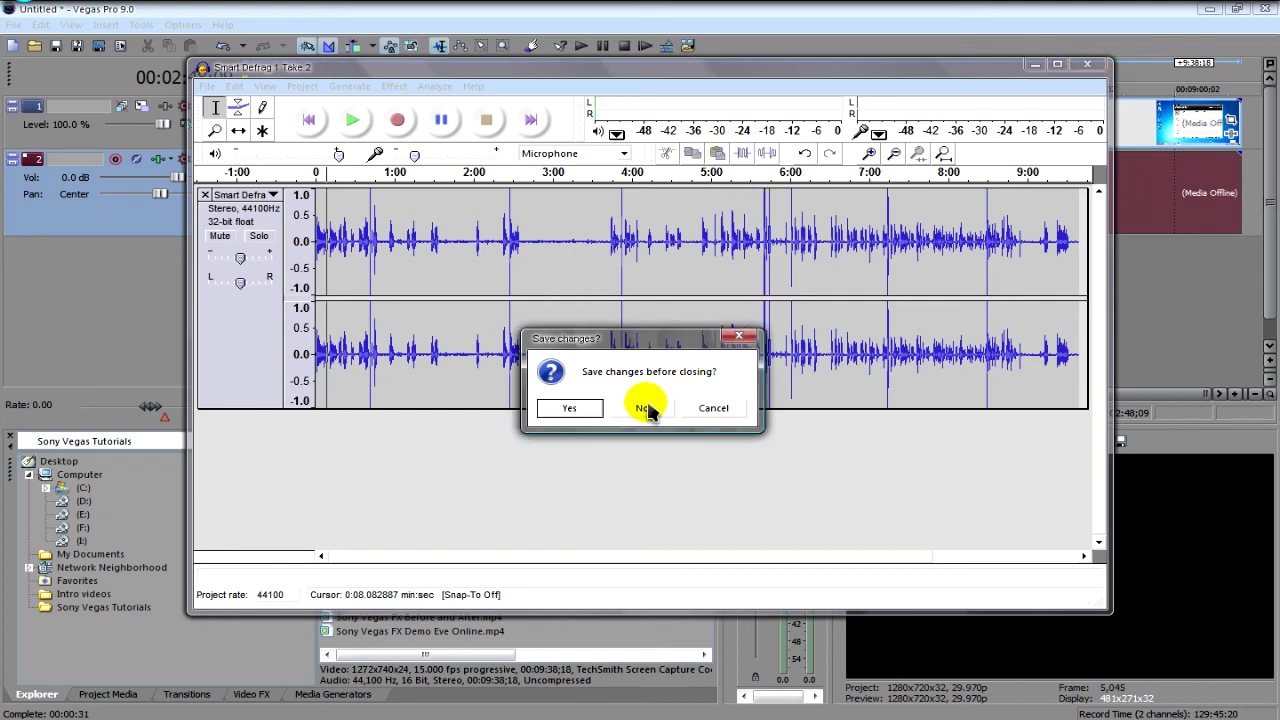
pyautogui.click(645, 409)
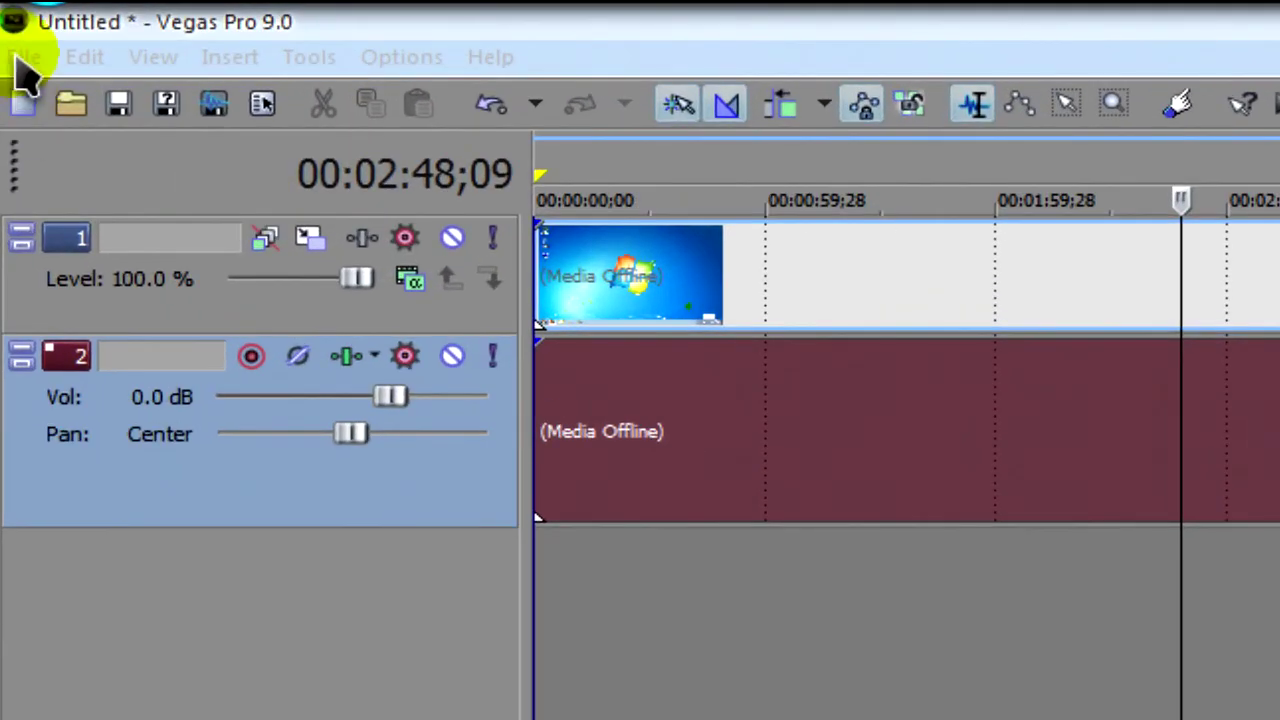
# Step: Import Smart Defrag 1 Take 2.mp3 from the Desktop into Project Media
pyautogui.click(20, 60)
pyautogui.moveTo(86, 409)
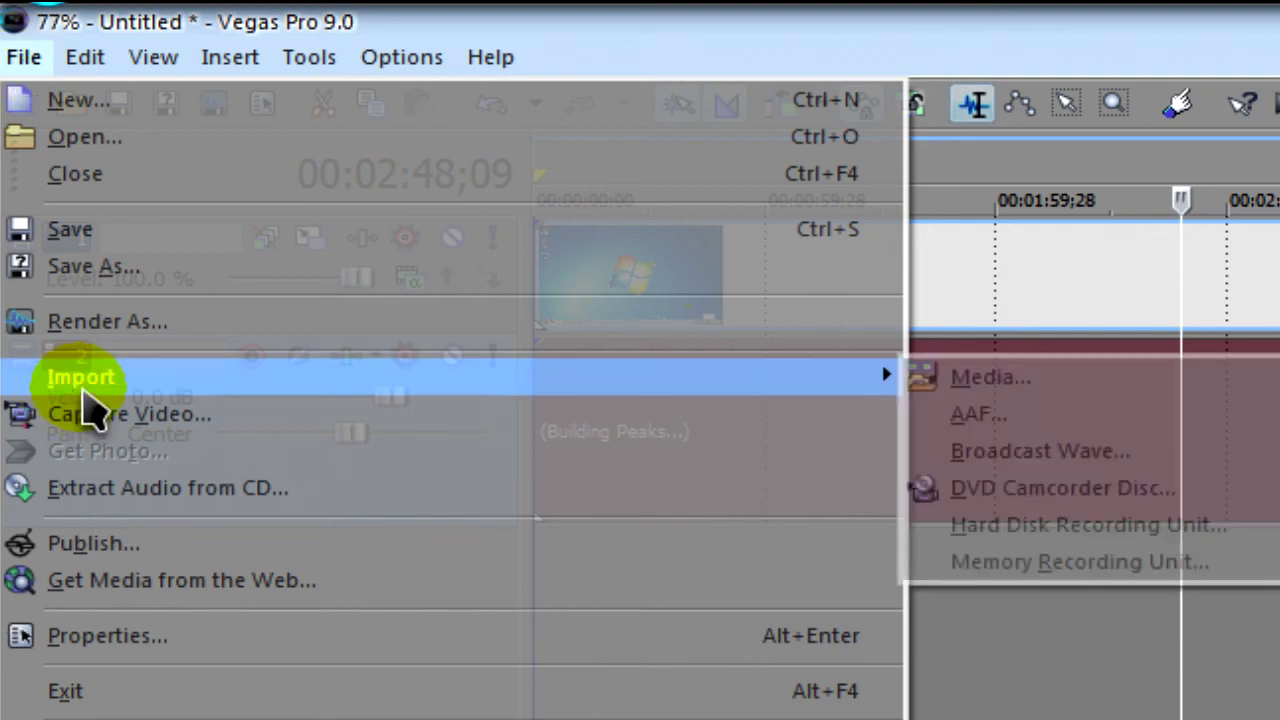
pyautogui.click(1100, 386)
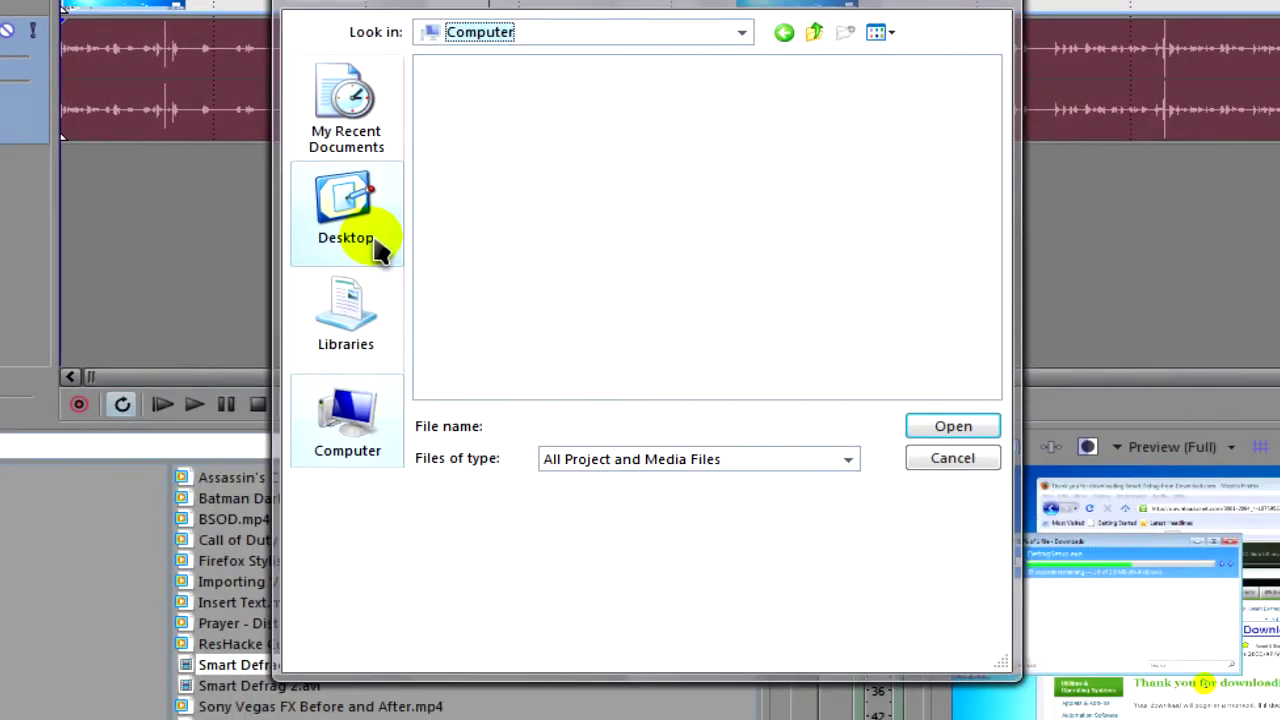
pyautogui.click(963, 620)
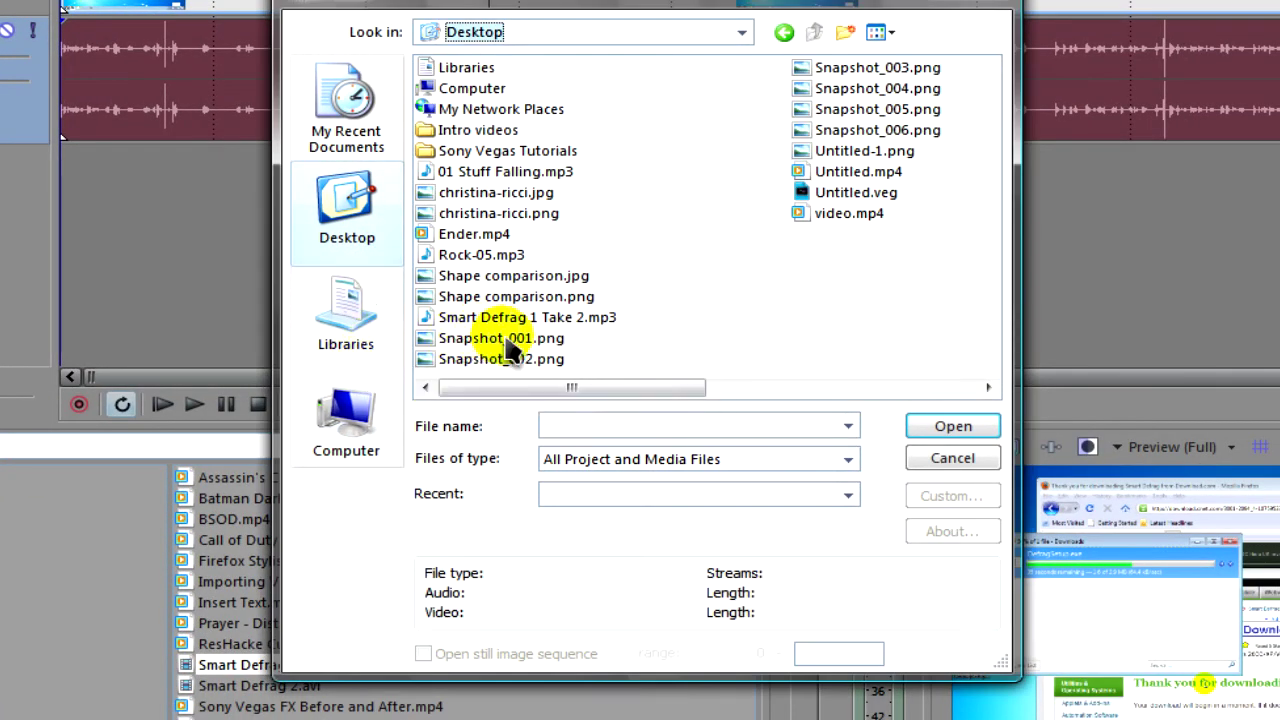
pyautogui.click(540, 318)
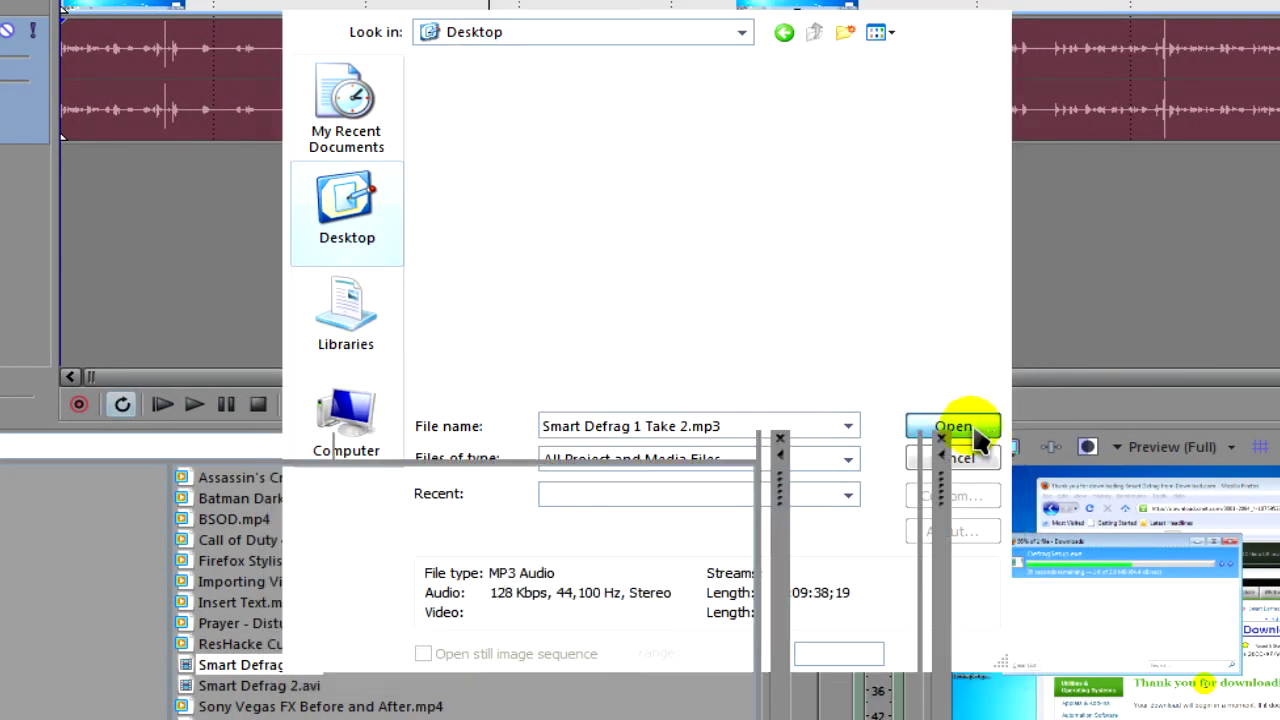
pyautogui.click(955, 428)
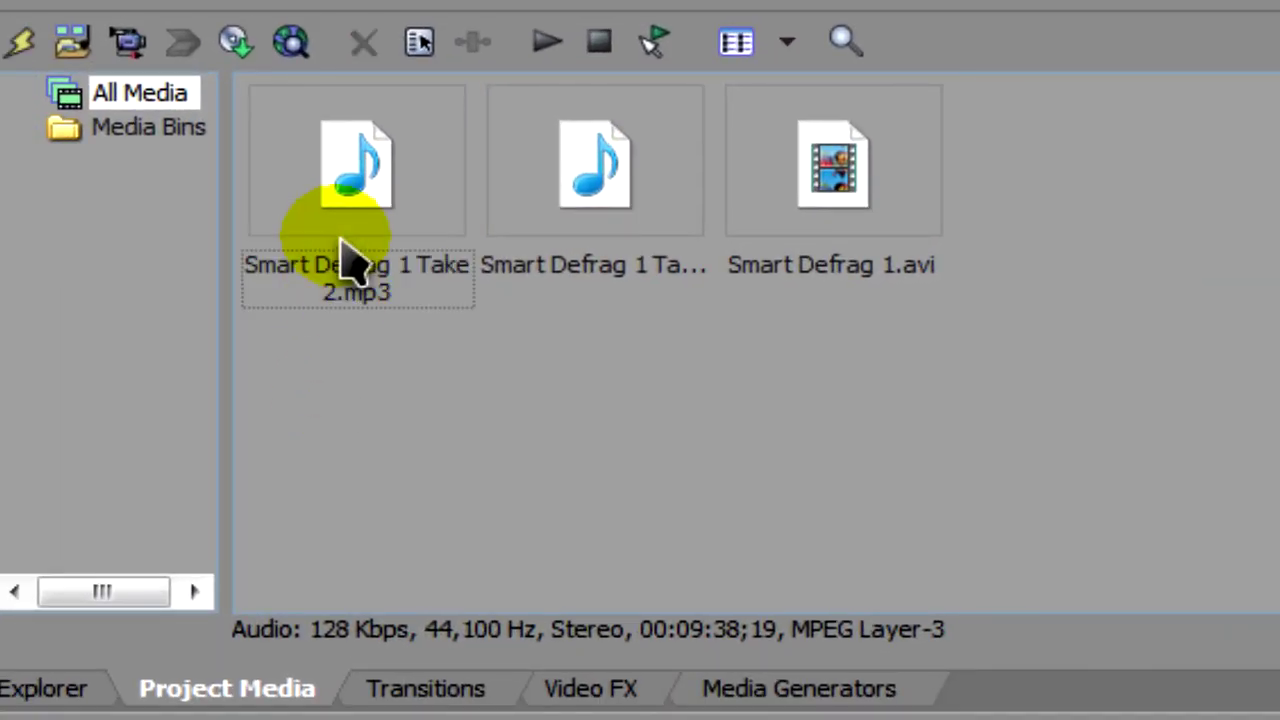
# Step: Drag the MP3 from Project Media onto a new third audio track
pyautogui.click(340, 262)
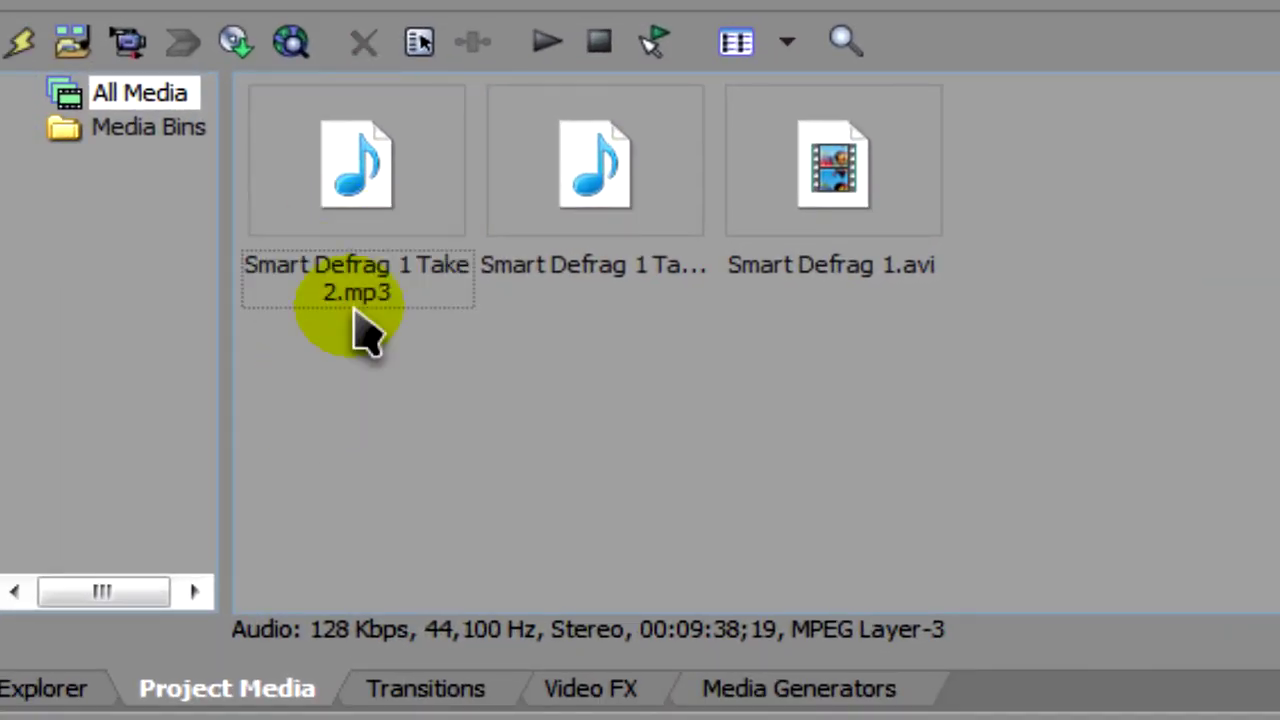
pyautogui.moveTo(385, 250); pyautogui.dragTo(663, 0)
pyautogui.moveTo(505, 45); pyautogui.dragTo(448, 24)
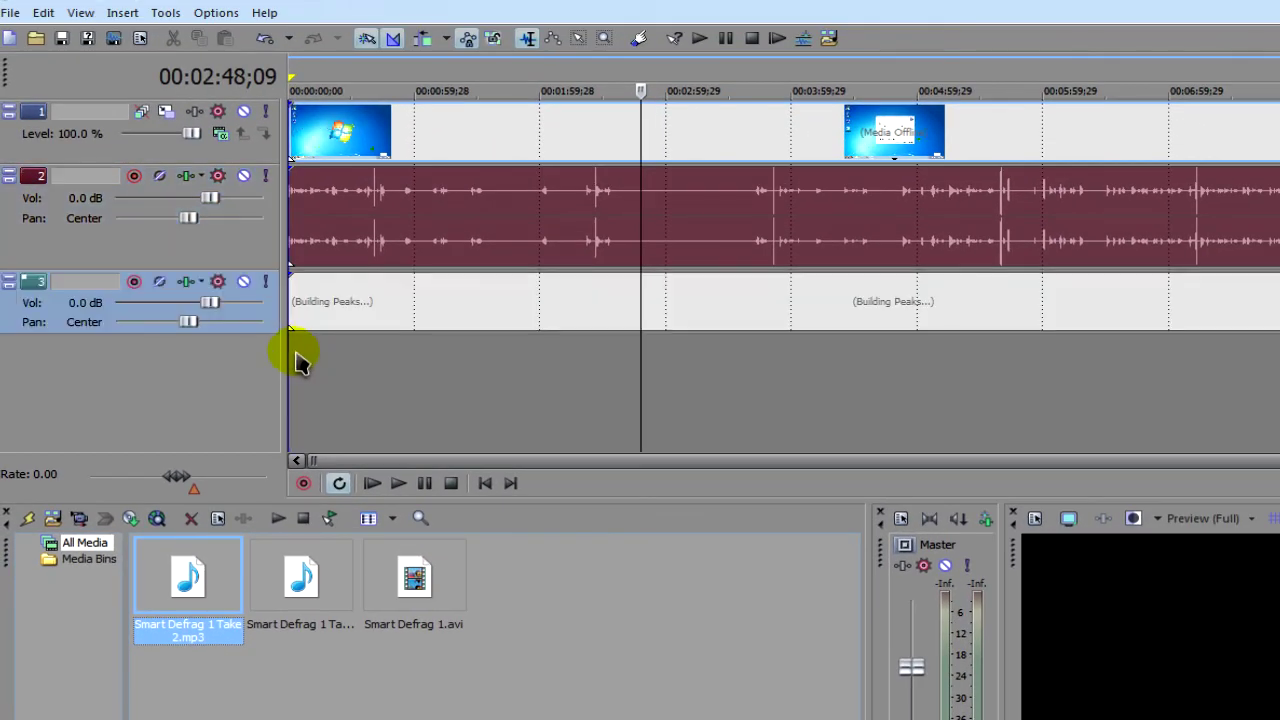
pyautogui.click(277, 286)
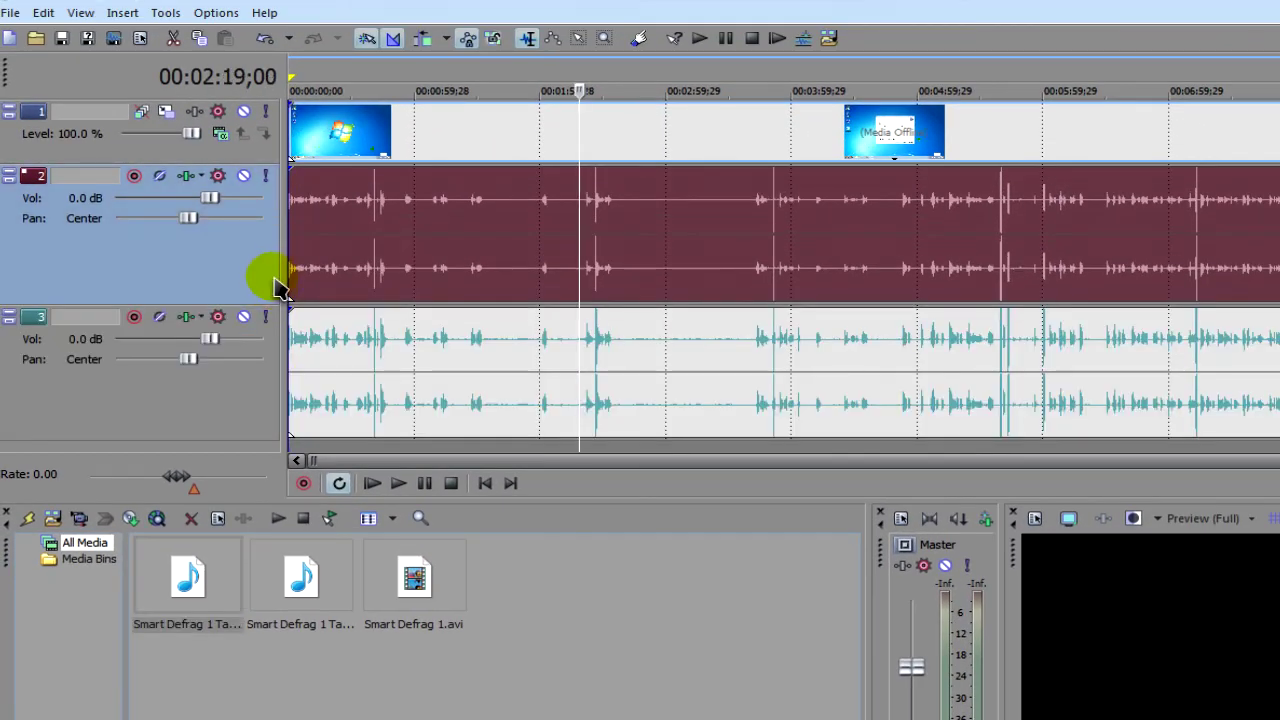
# Step: Select the original clip audio event on track 2 and delete it
pyautogui.click(367, 134)
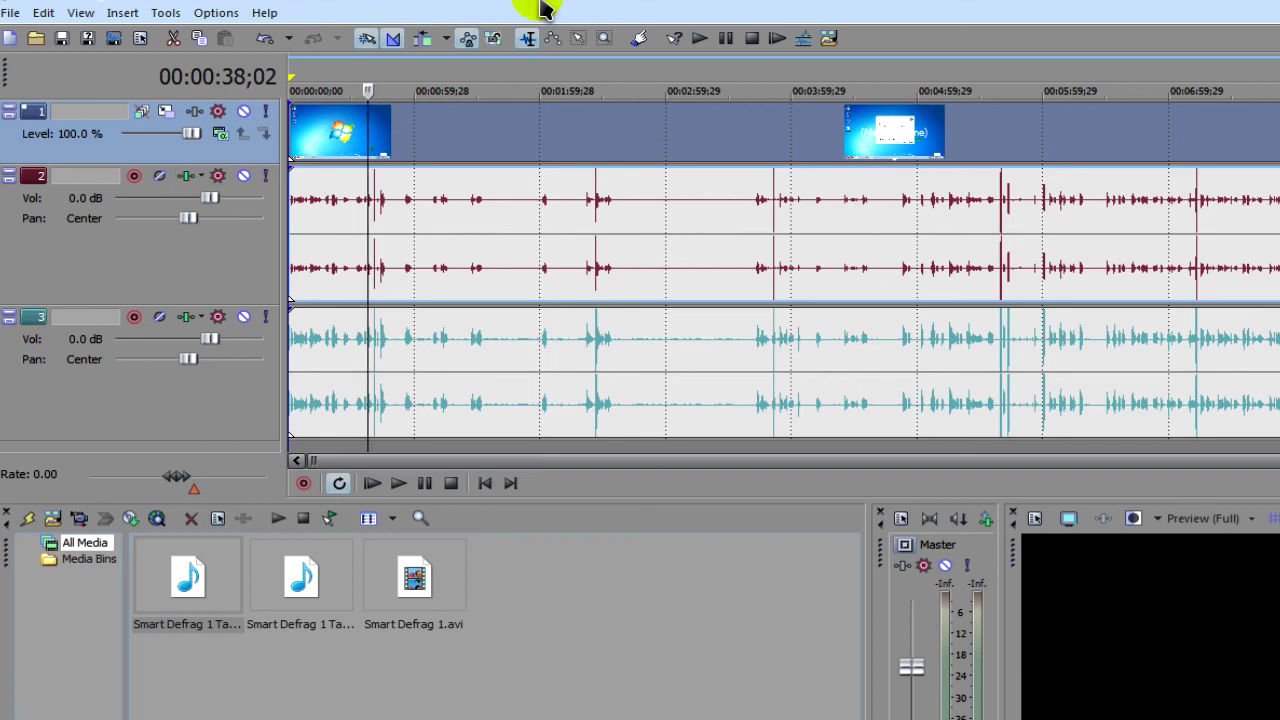
pyautogui.click(612, 203)
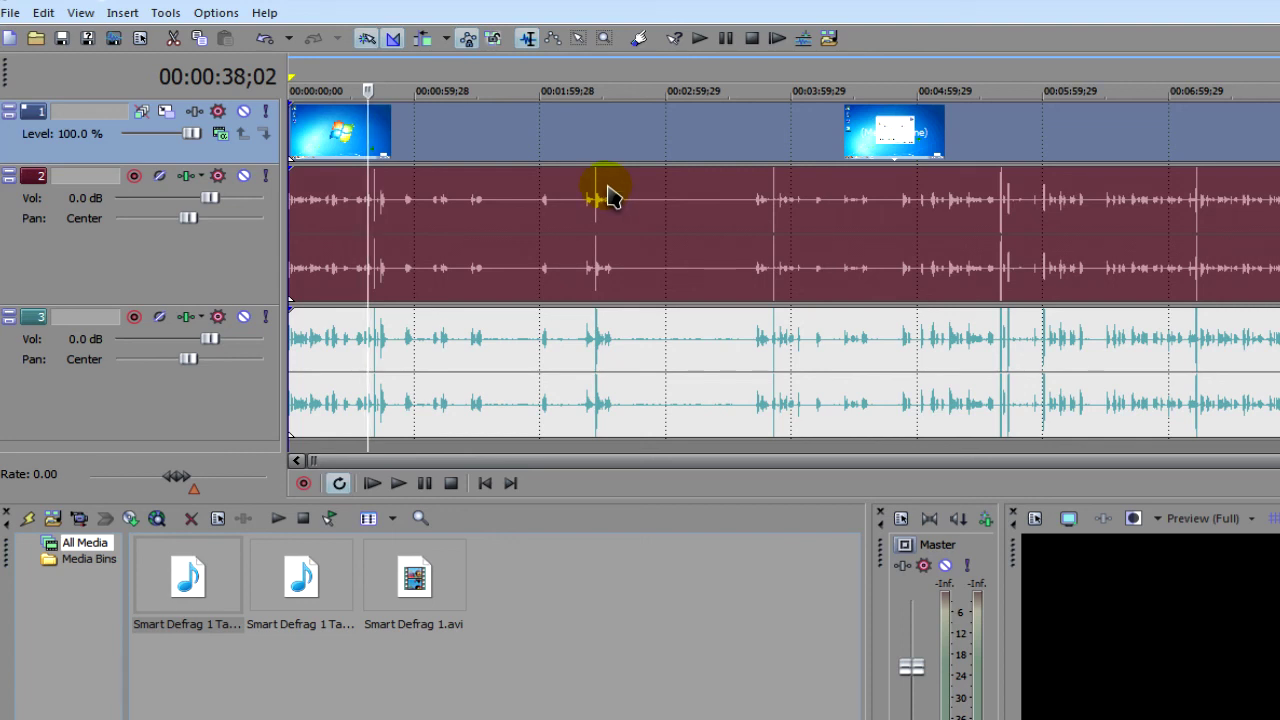
pyautogui.click(579, 204)
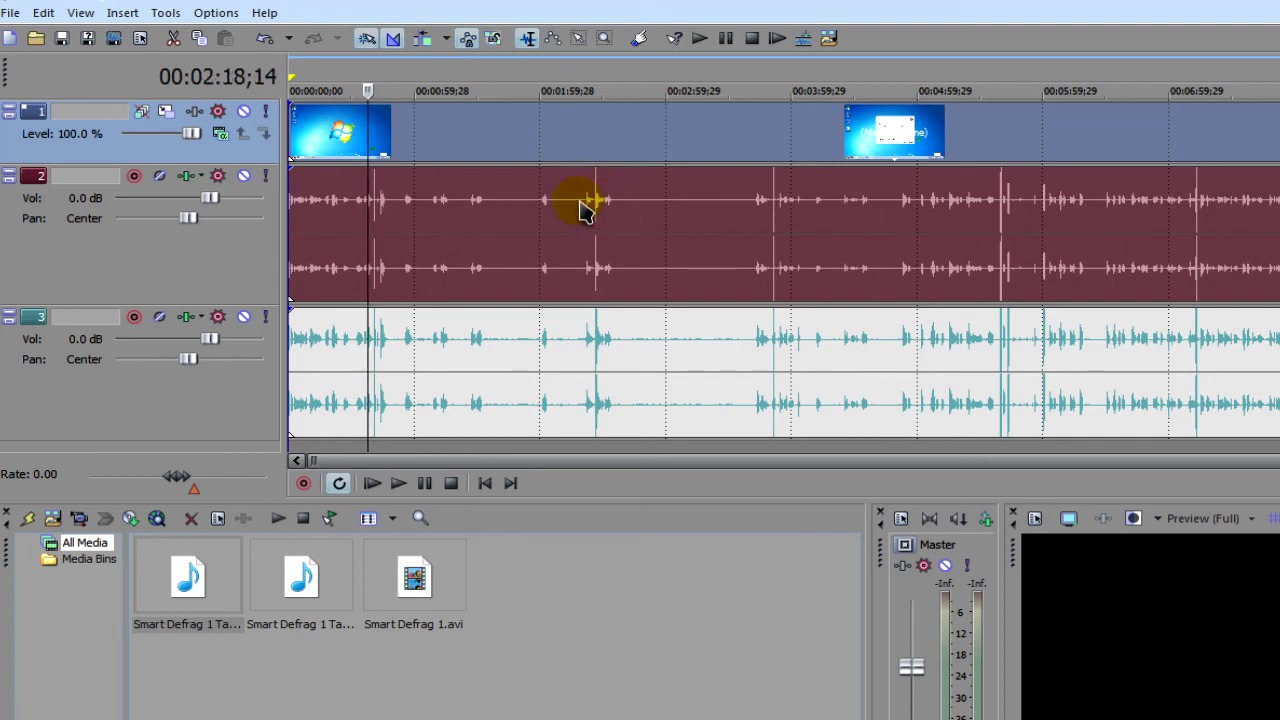
pyautogui.moveTo(376, 226); pyautogui.dragTo(380, 194)
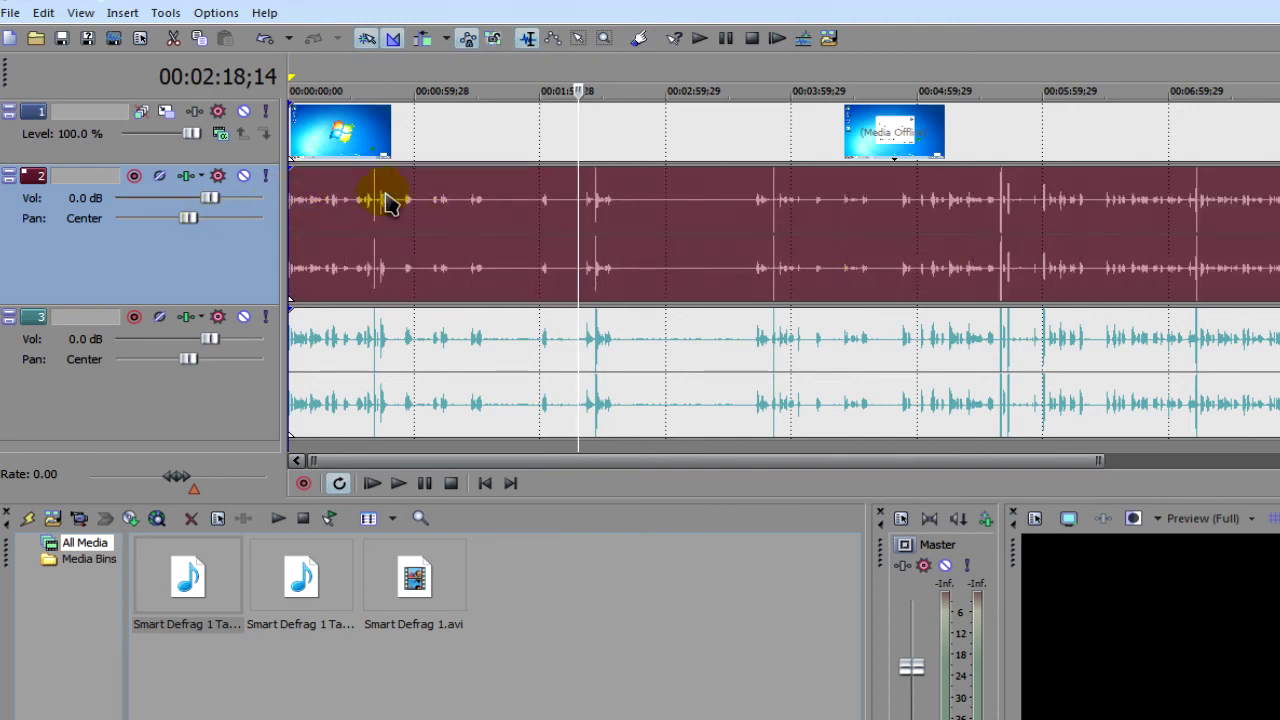
pyautogui.click(443, 200)
pyautogui.press('Delete')
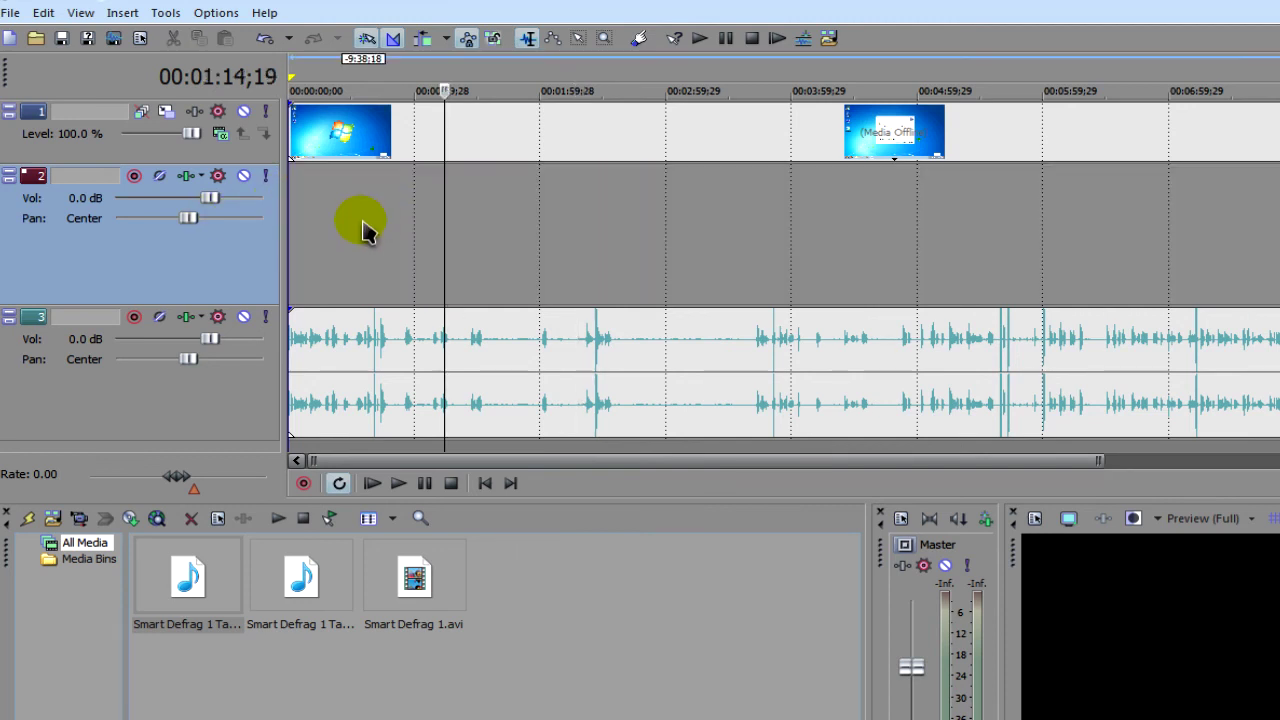
# Step: Move the MP3 event from track 3 up to track 2 and delete the empty track 3
pyautogui.click(372, 372)
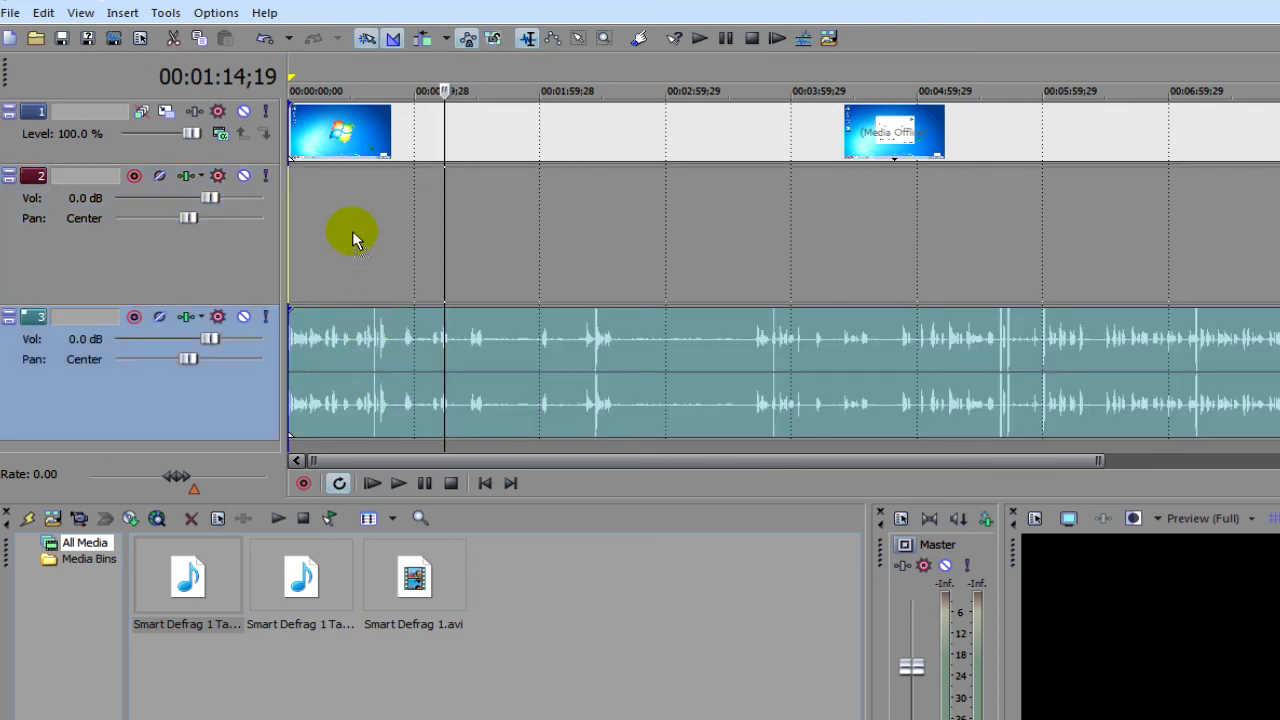
pyautogui.moveTo(352, 240); pyautogui.dragTo(343, 243)
pyautogui.rightClick(241, 411)
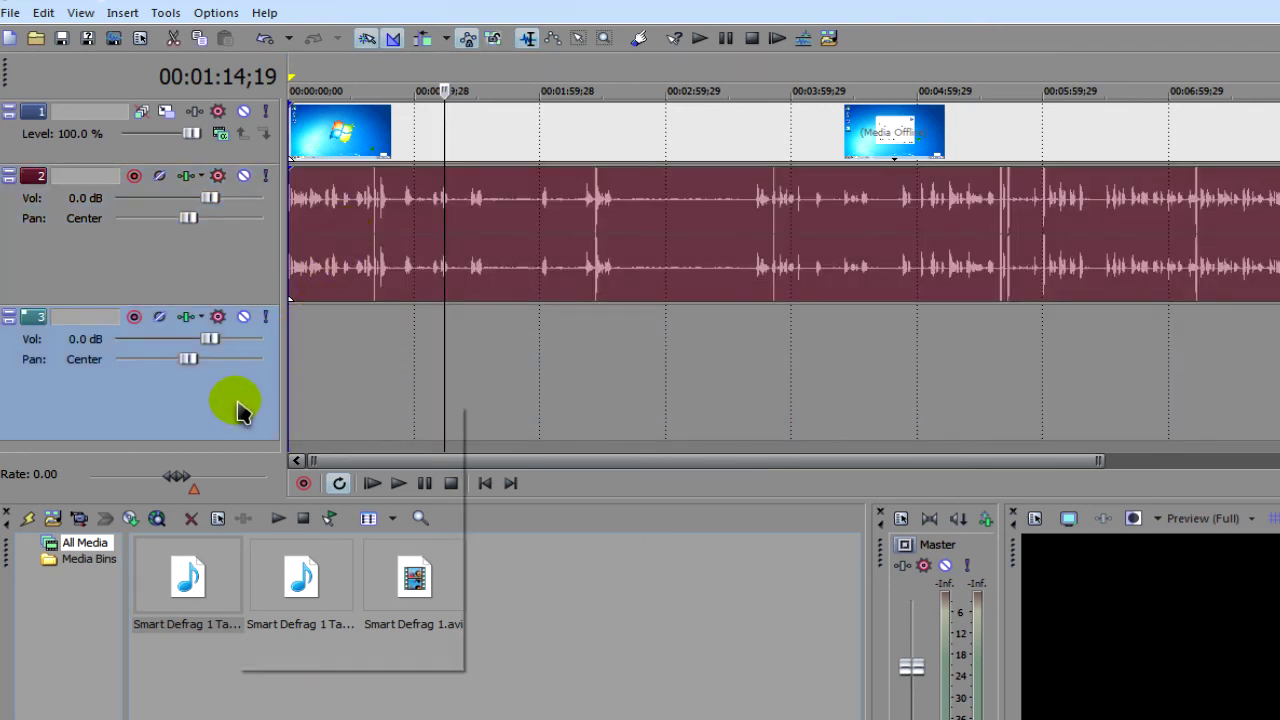
pyautogui.click(336, 487)
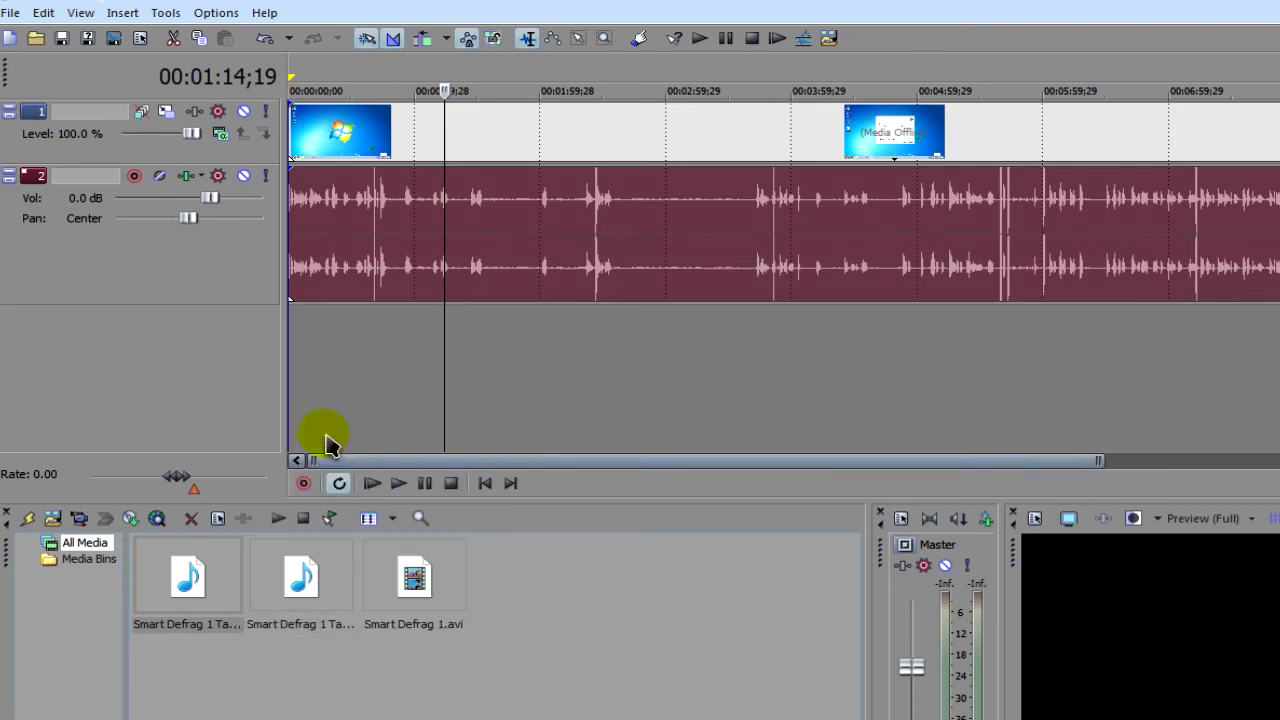
# Step: Select the MP3 audio and video events together and confirm they move as a group
pyautogui.click(406, 350)
pyautogui.click(466, 205)
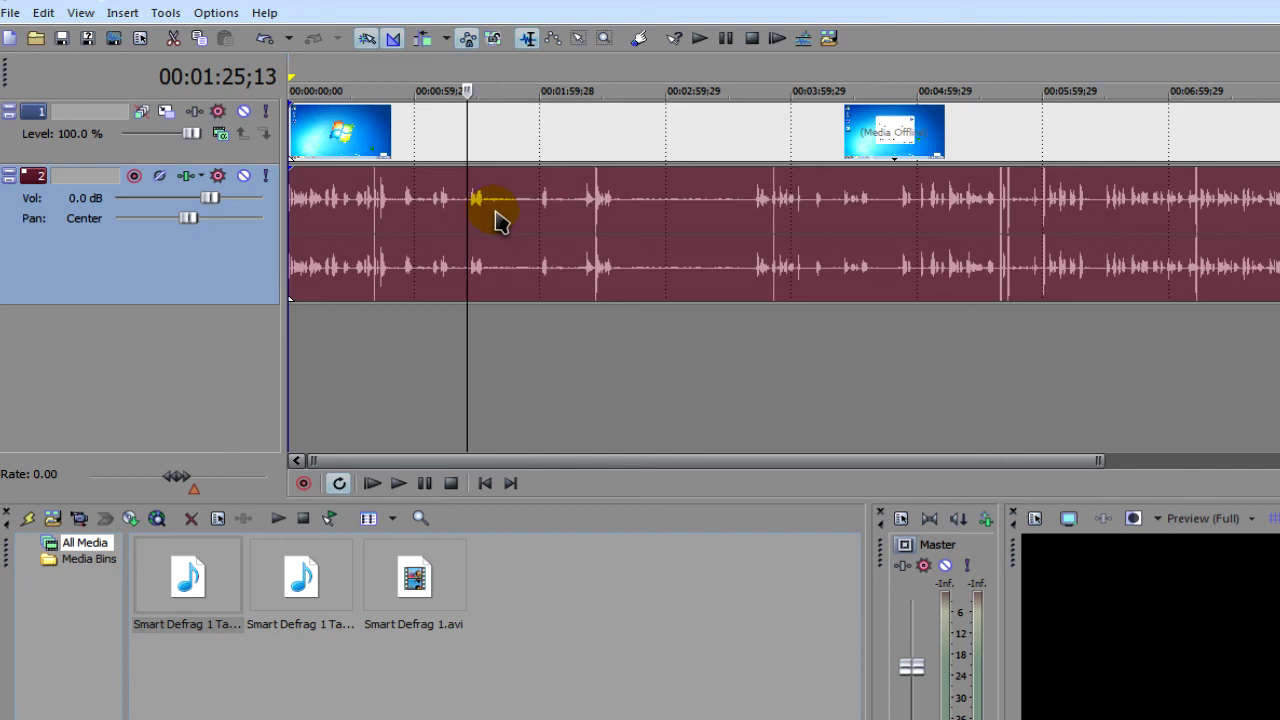
pyautogui.click(540, 140)
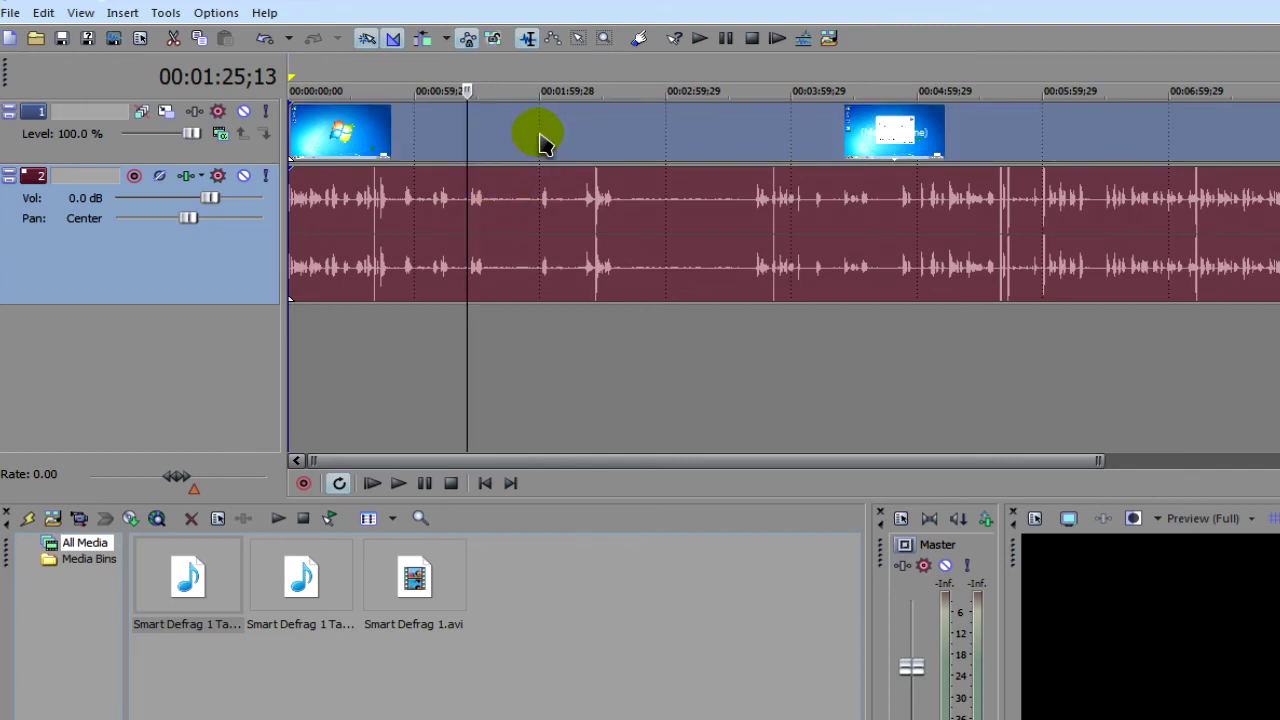
pyautogui.moveTo(902, 145); pyautogui.dragTo(423, 149)
pyautogui.click(635, 375)
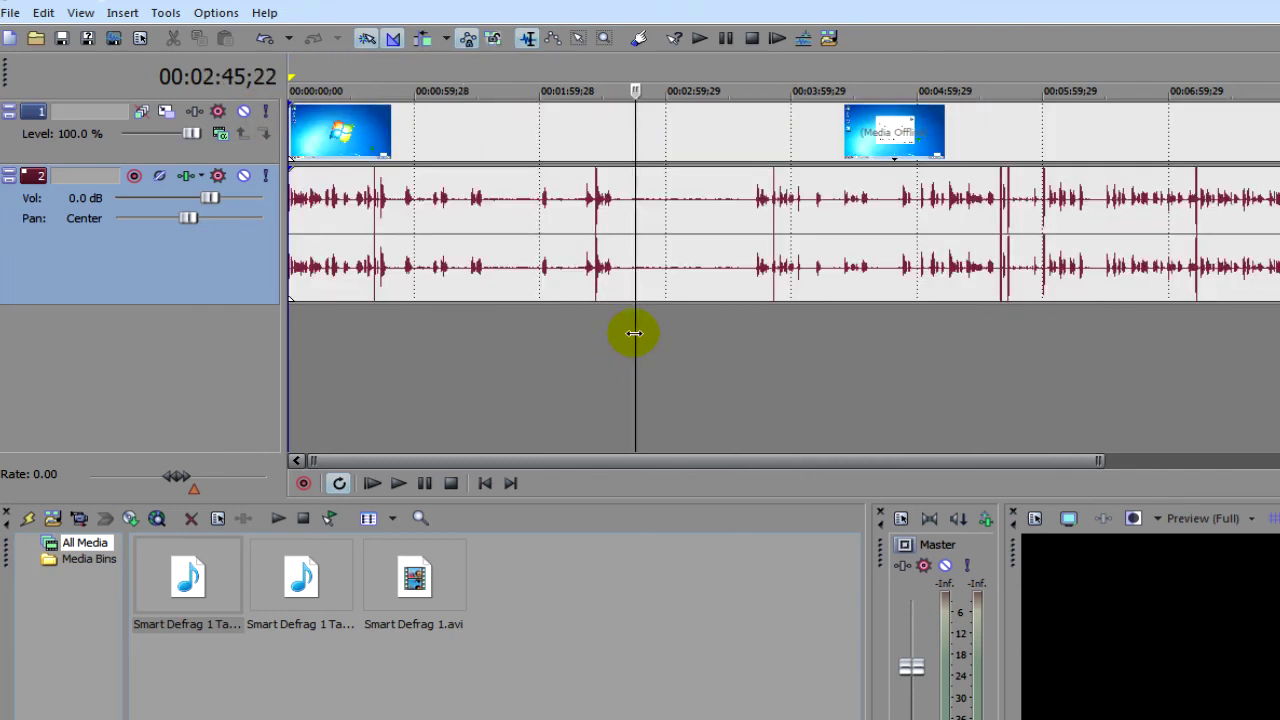
pyautogui.click(599, 345)
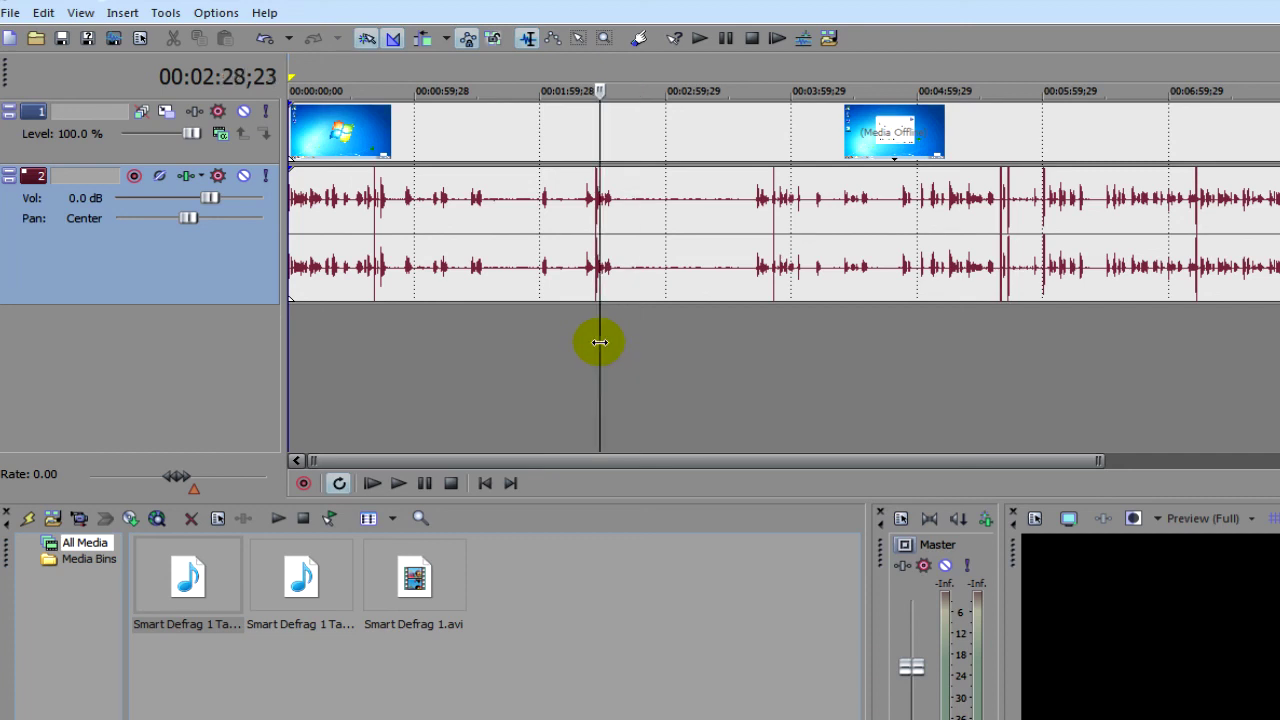
pyautogui.click(580, 352)
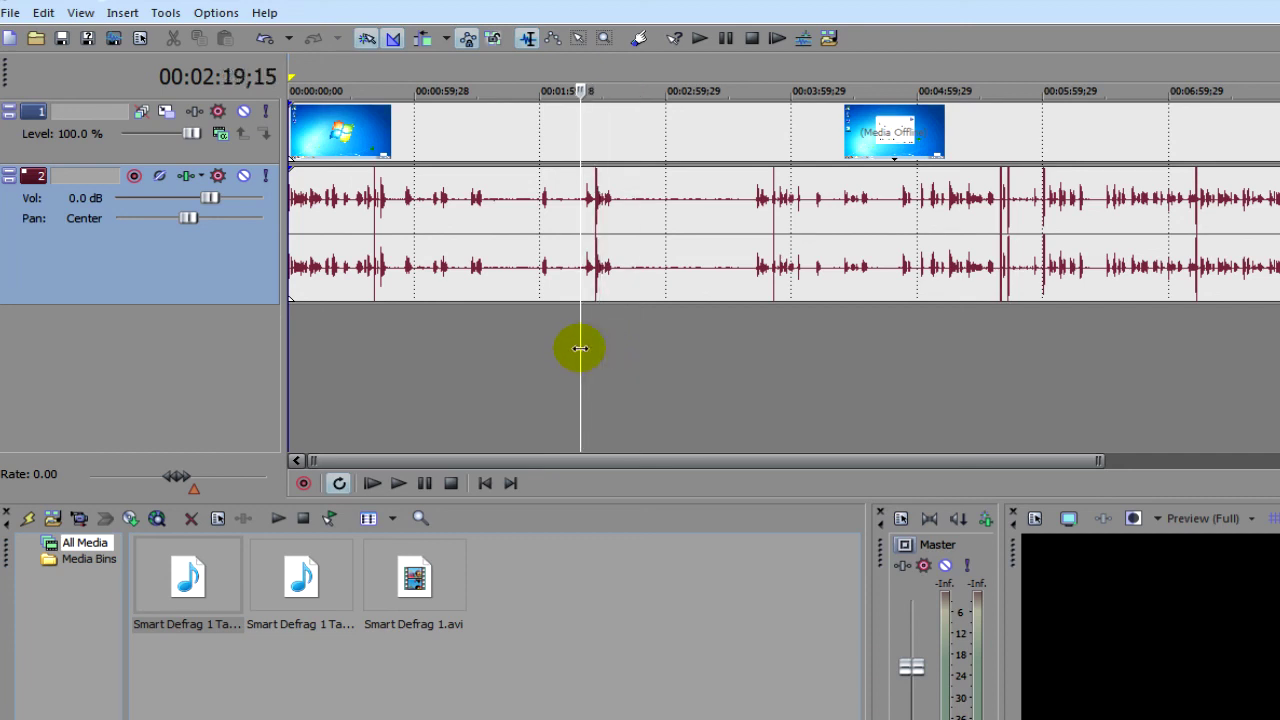